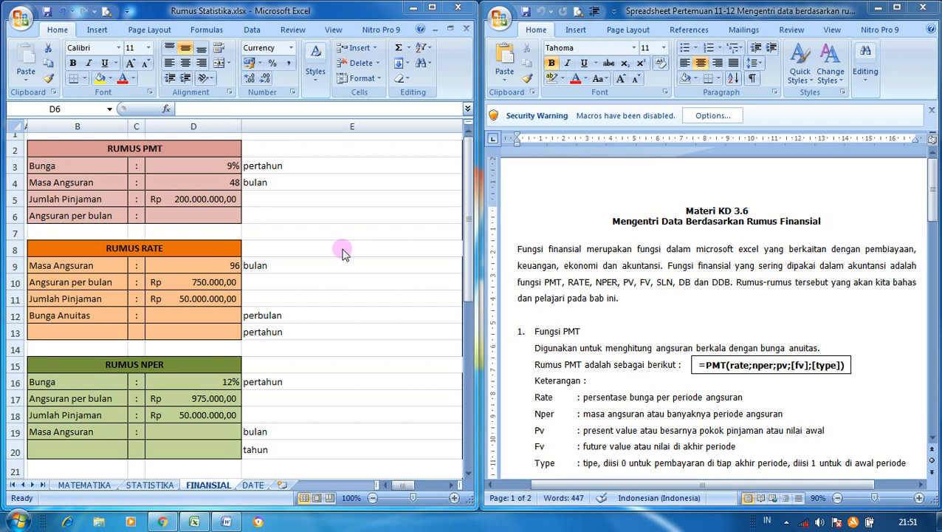
Calculate the monthly instalment in D6 of the RUMUS PMT table with the formula =PMT(D3/12;D4;D5;0;0).
click(205, 216)
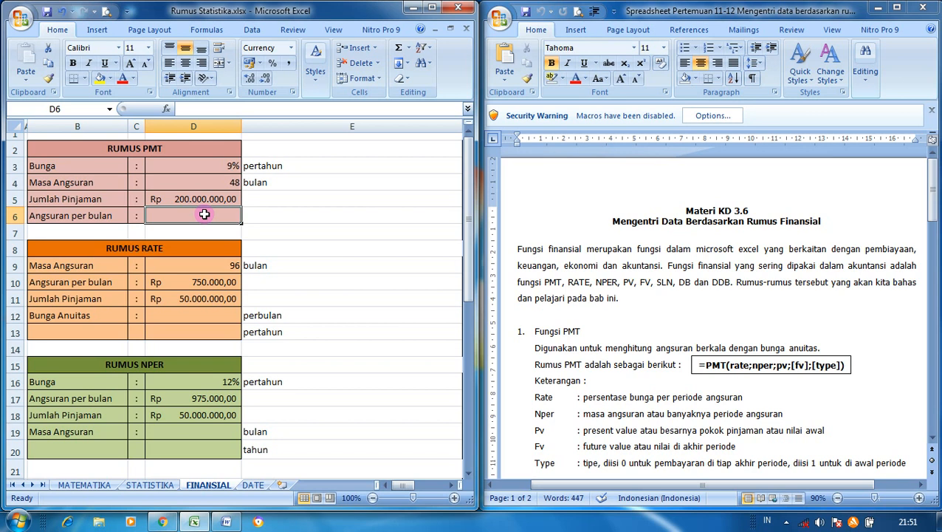
text(=)
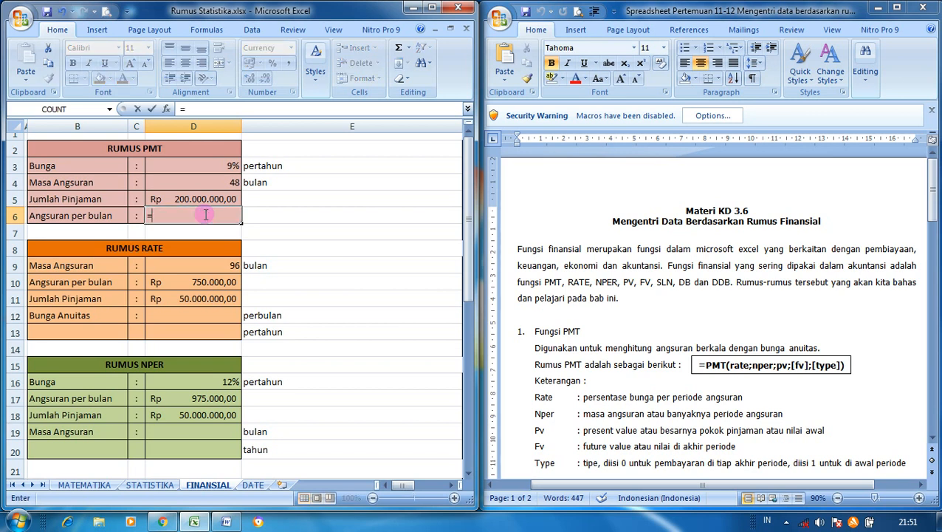
text(PMT)
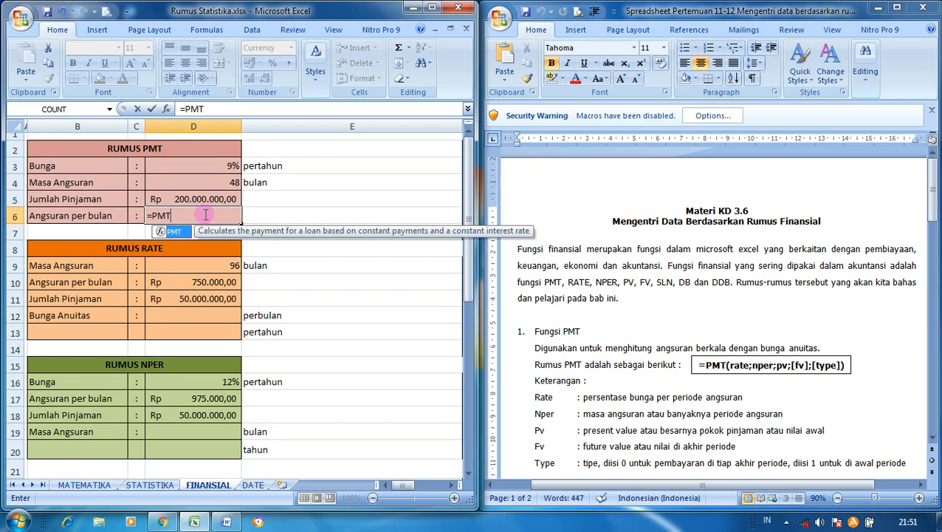
text(()
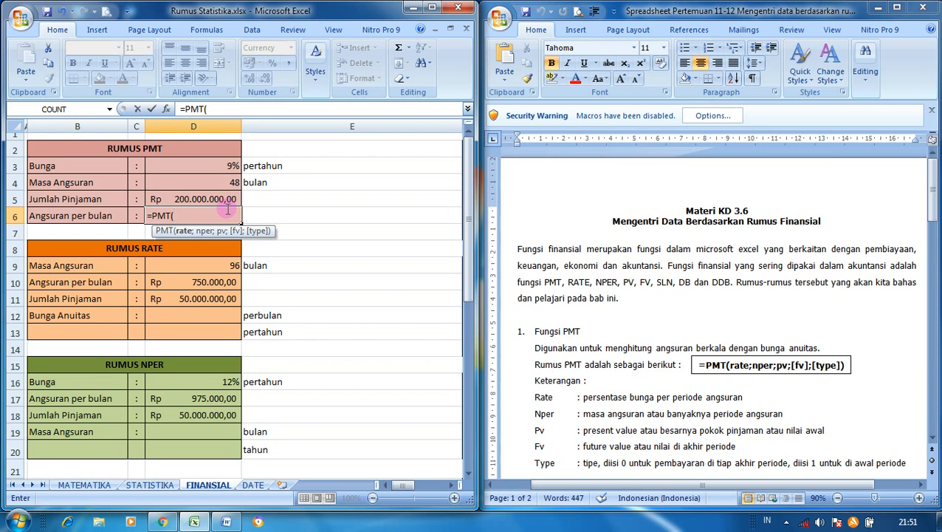
click(218, 169)
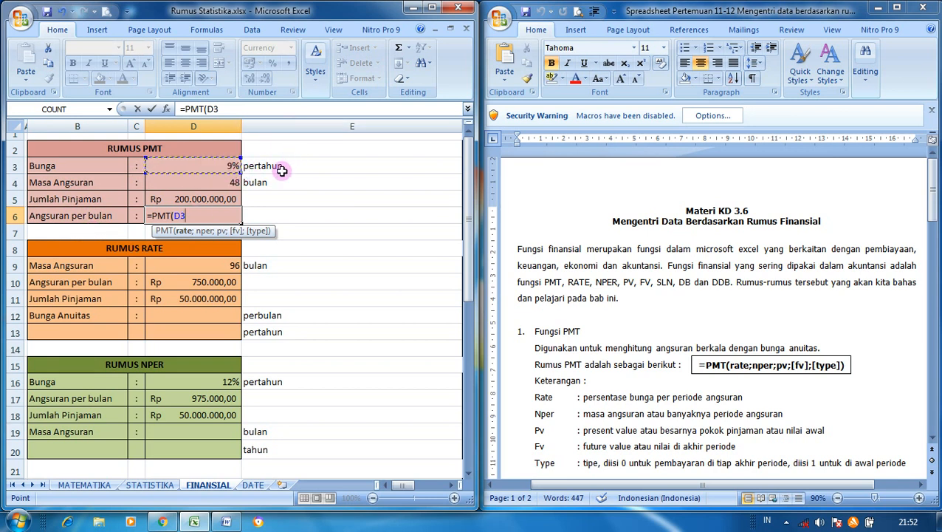
text(/12)
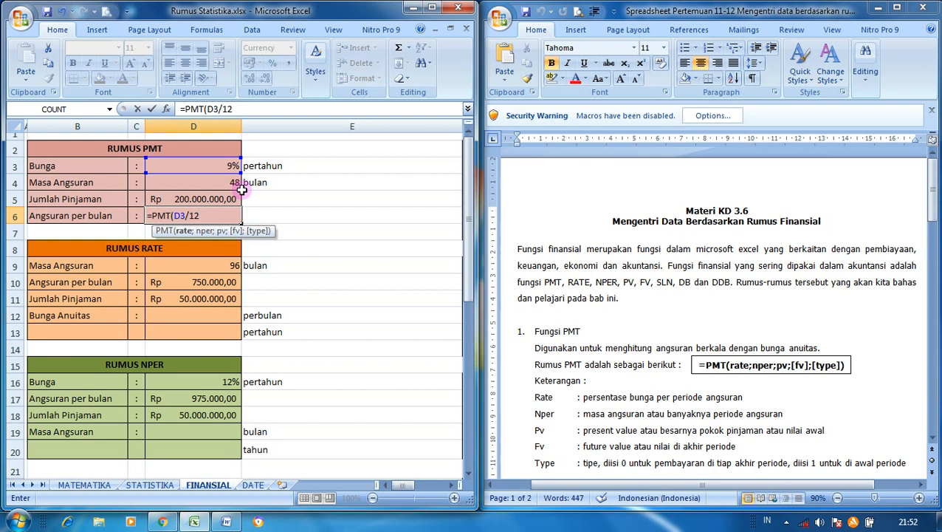
text(;)
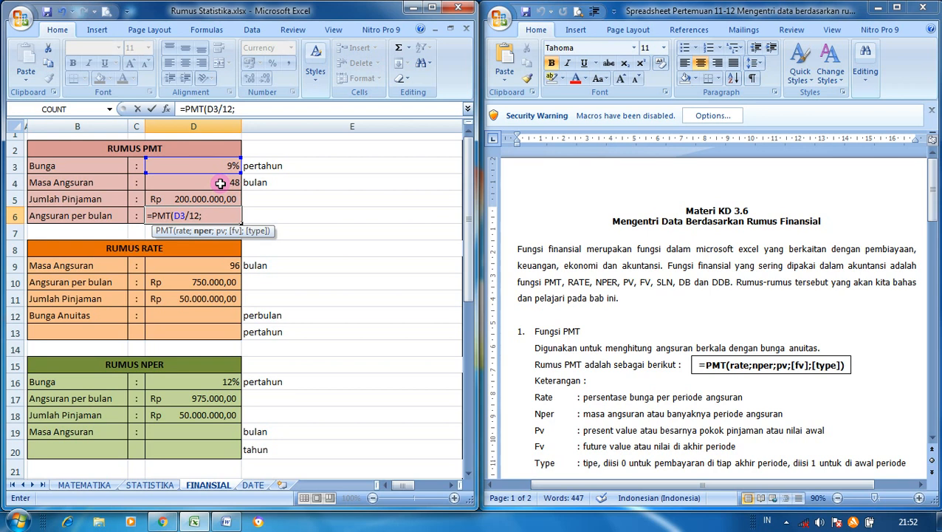
click(220, 183)
text(;)
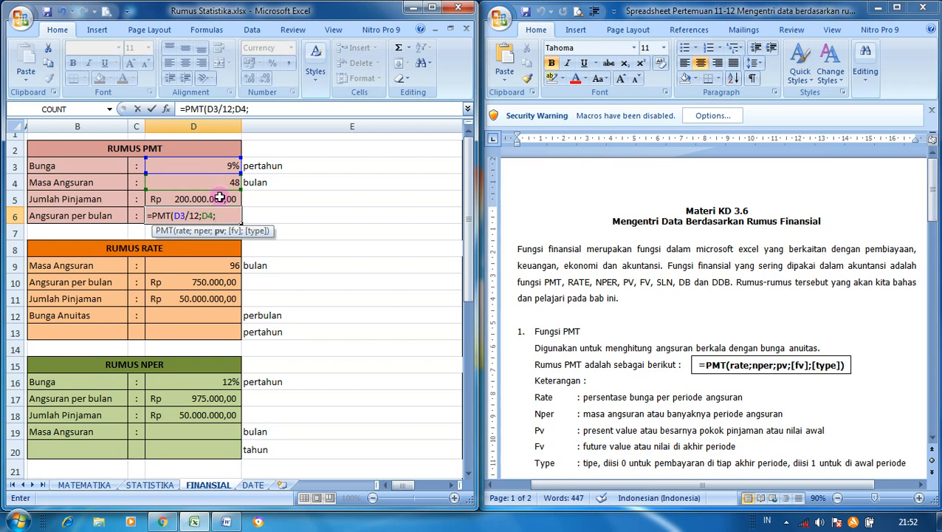
click(219, 199)
text(;)
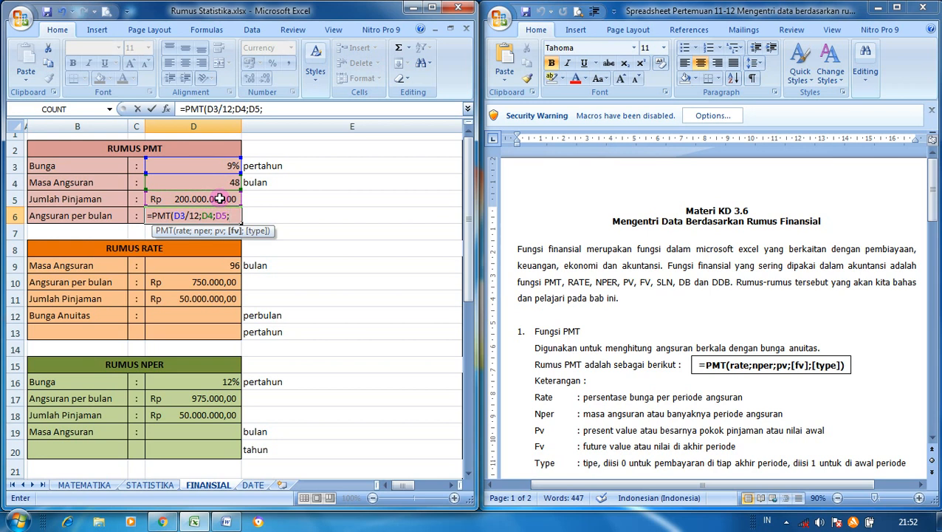
text(0;)
text(0)
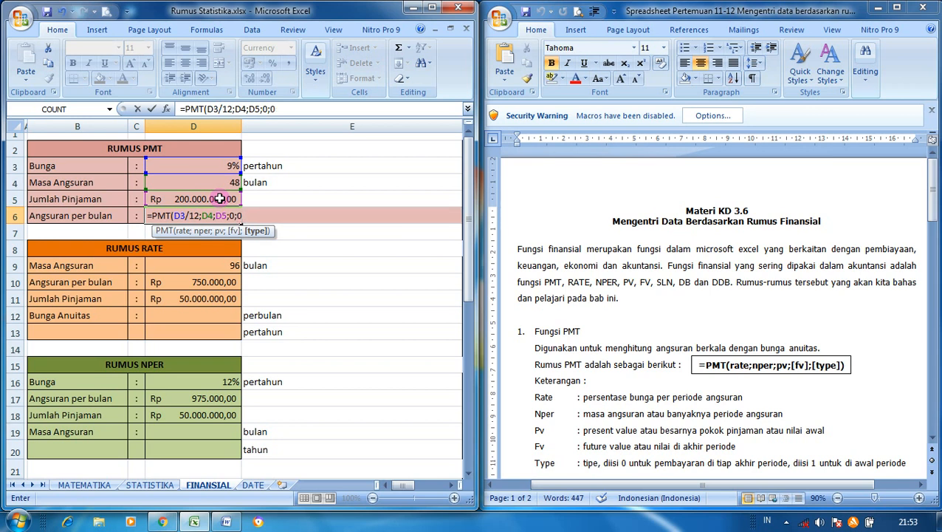
text())
key(Return)
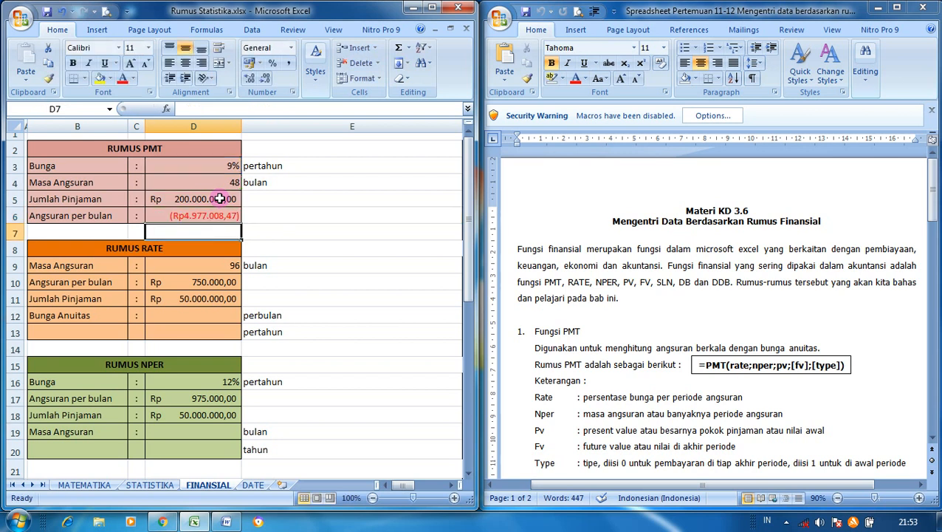
Make the loan amount argument negative in D6, so the formula reads =PMT(D3/12;D4;-D5;0;0).
key(Up)
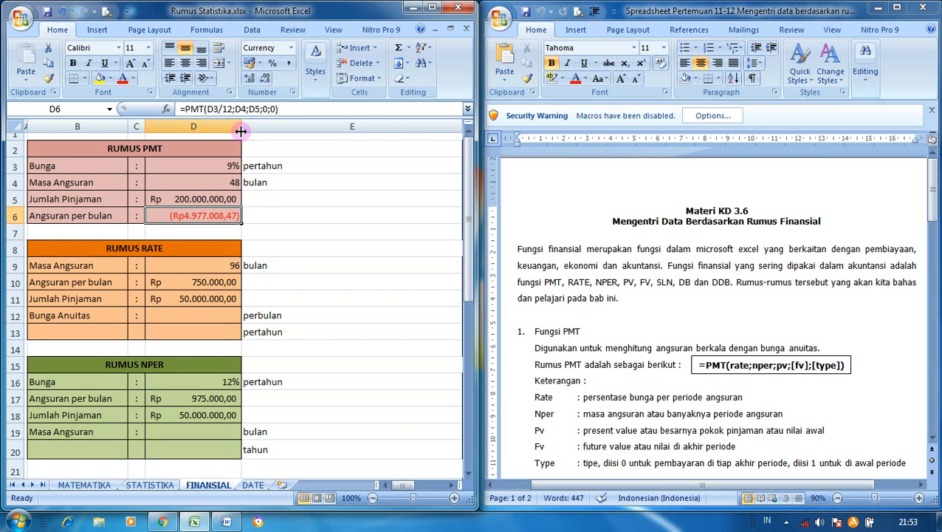
click(250, 109)
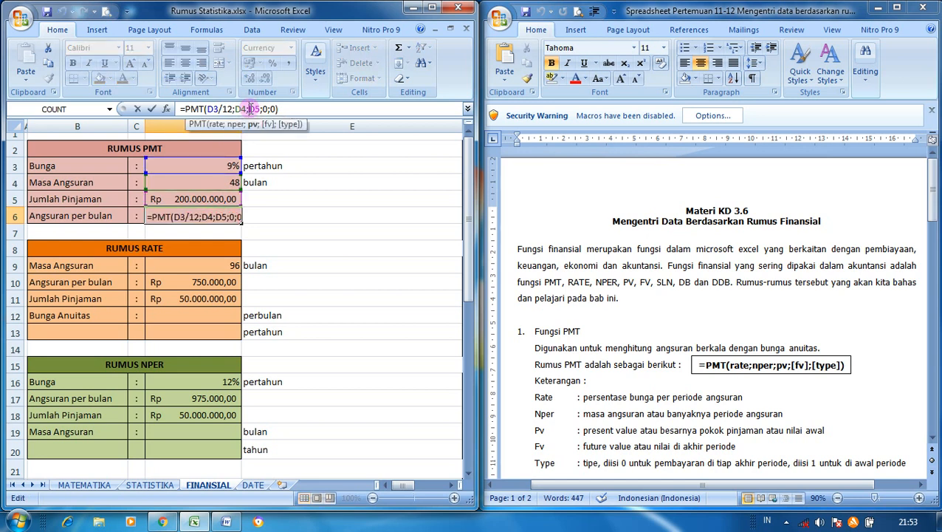
text(-)
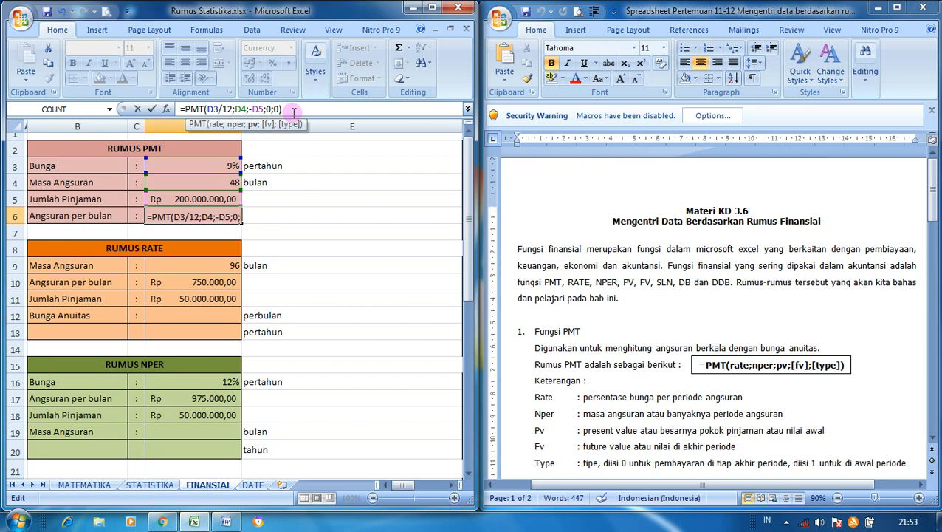
key(Return)
key(Up)
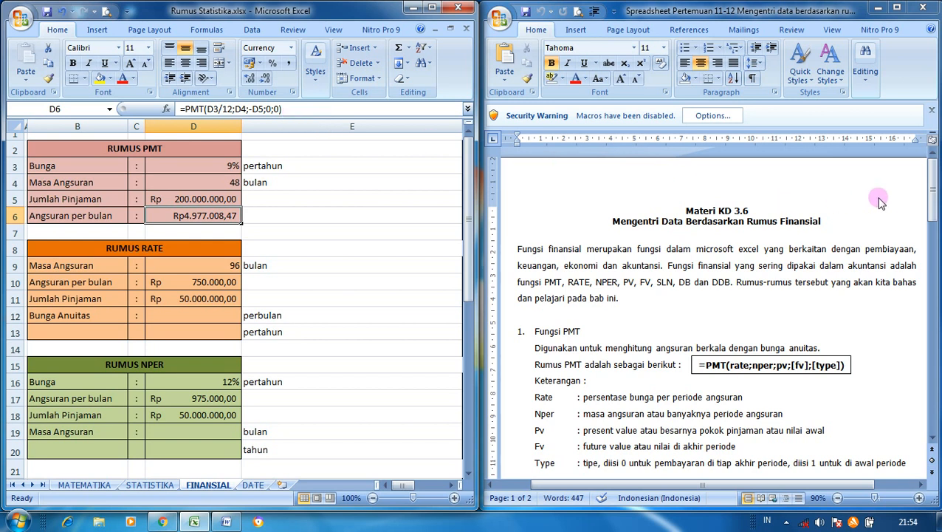
Following the Fungsi RATE section of the Word notes, calculate the monthly annuity interest in D12 with =RATE(D9;D10;-D11;0;0).
drag(931, 205, 935, 271)
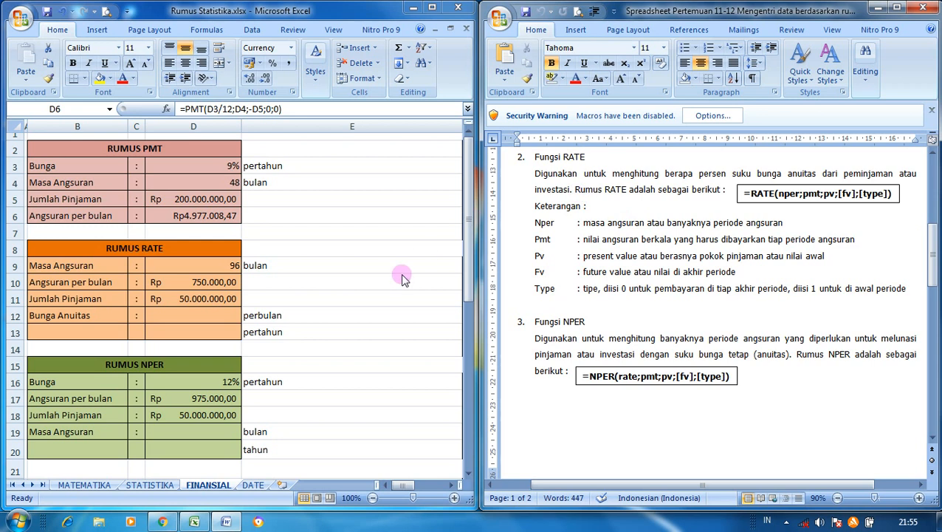
click(367, 276)
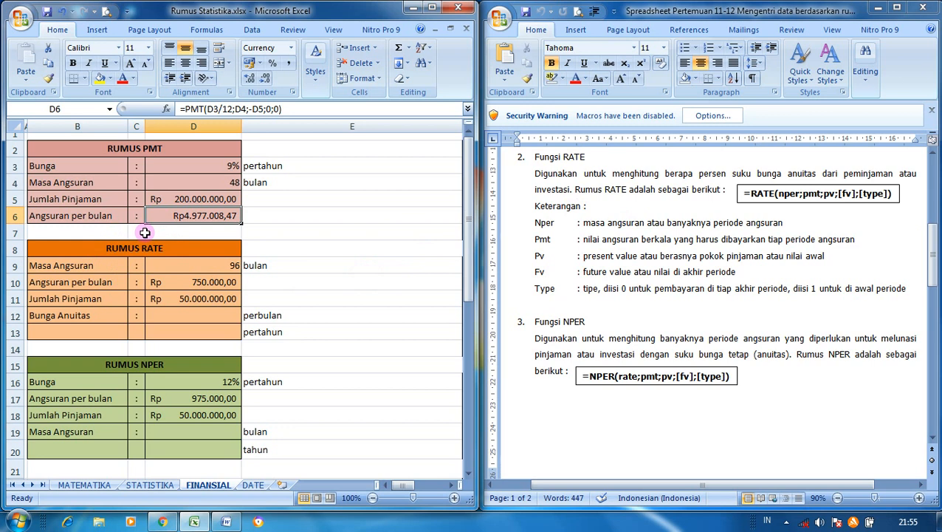
click(191, 312)
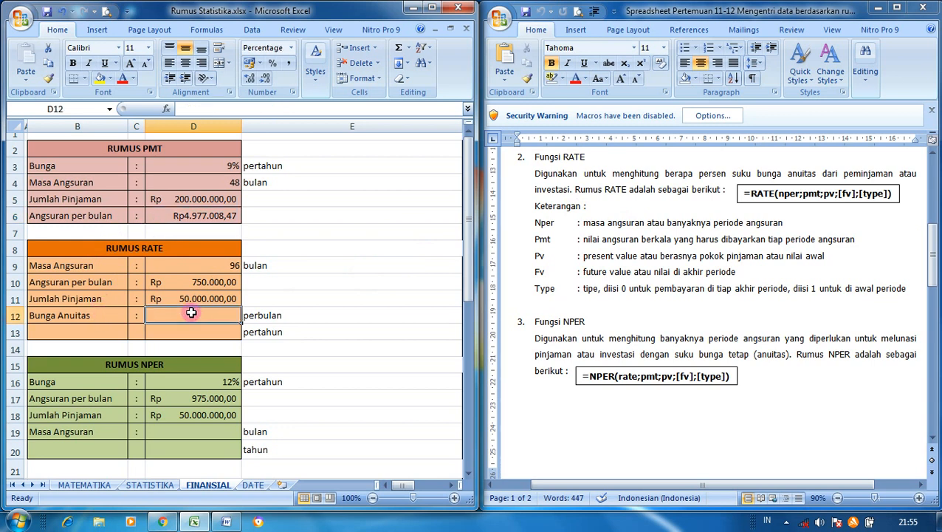
text(=)
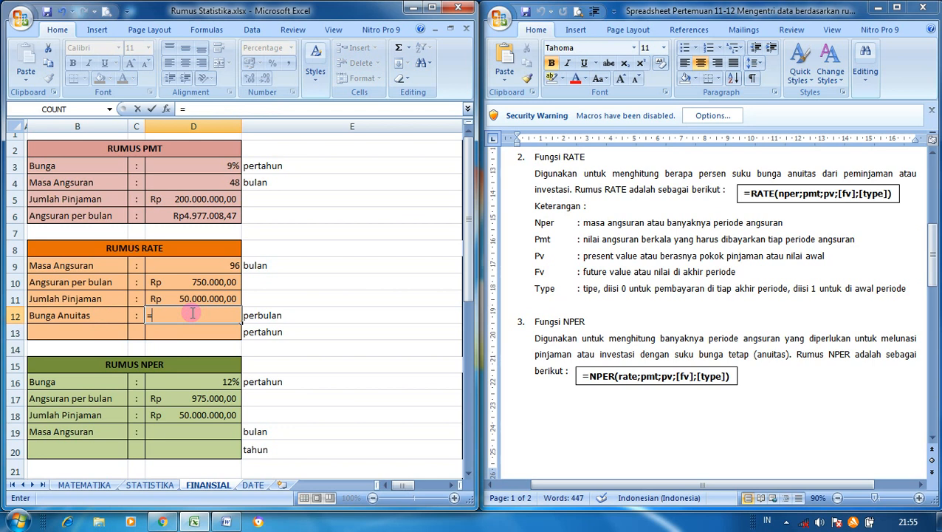
text(RATE)
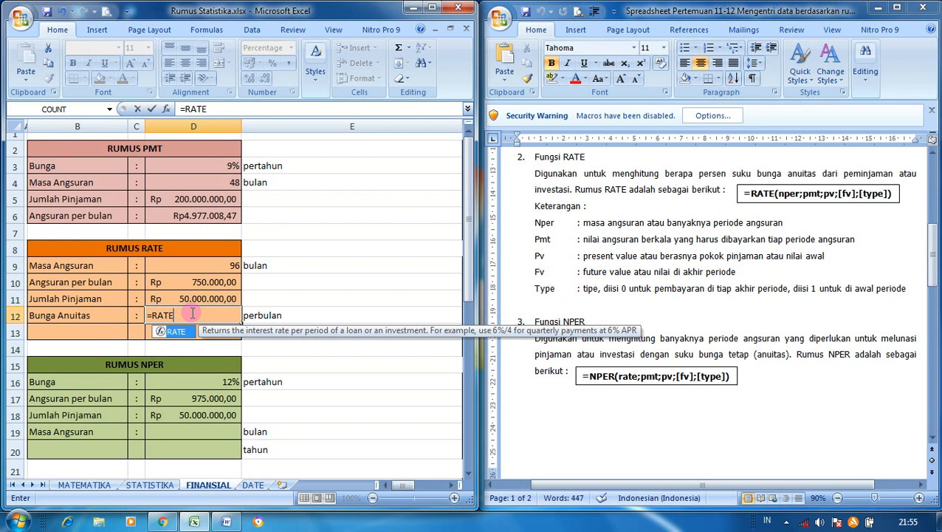
text(()
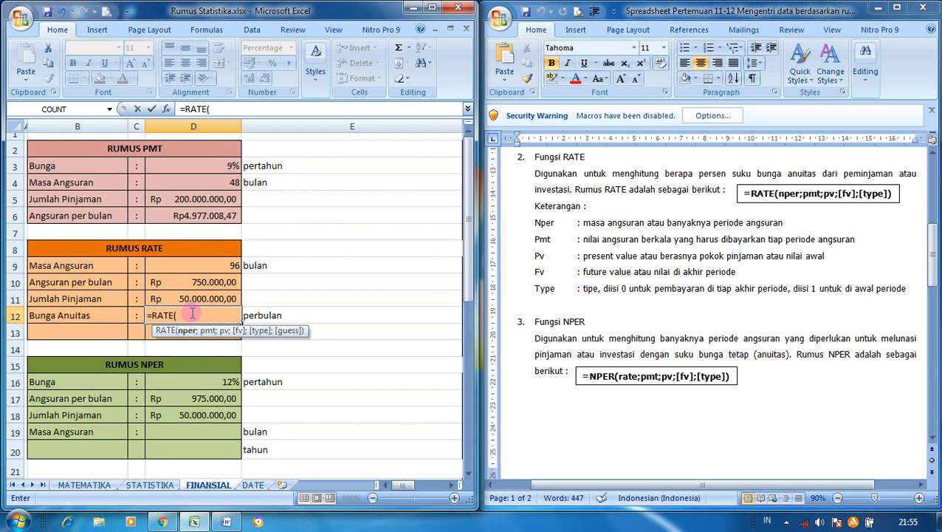
click(220, 265)
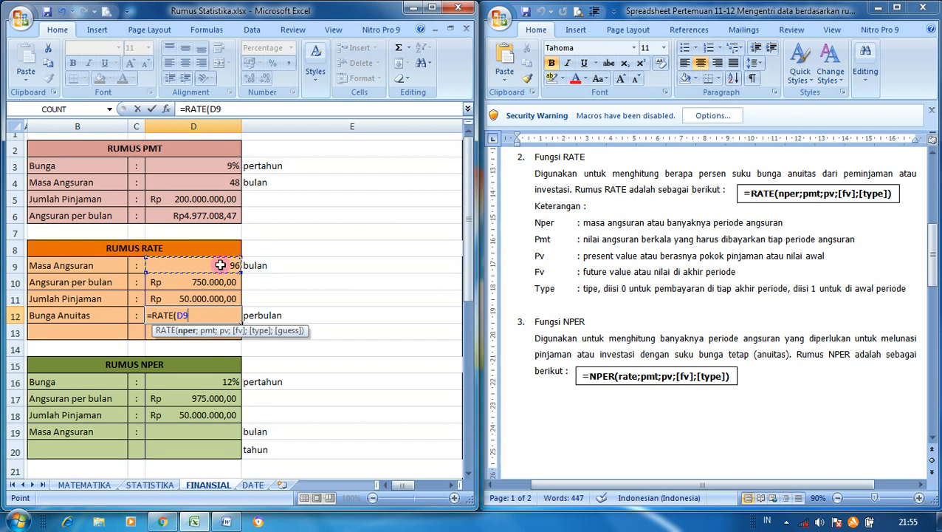
text(;)
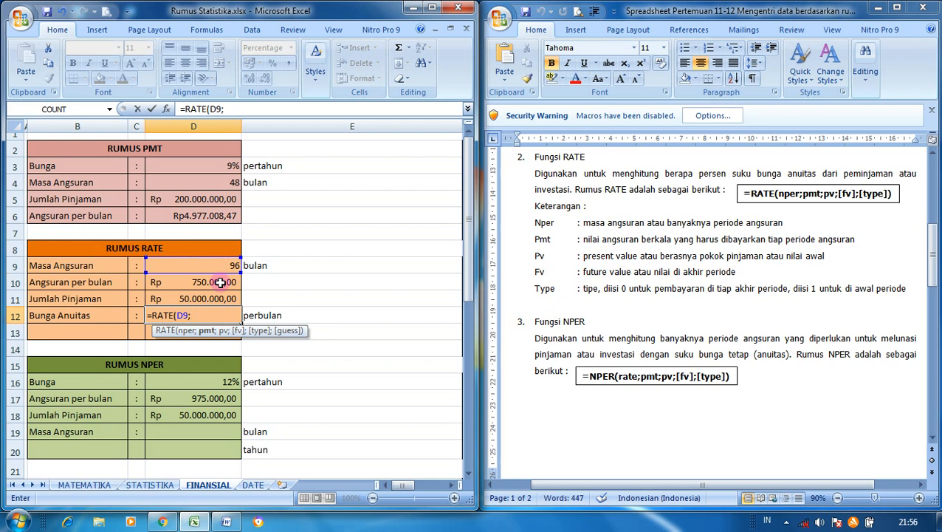
click(220, 282)
text(;)
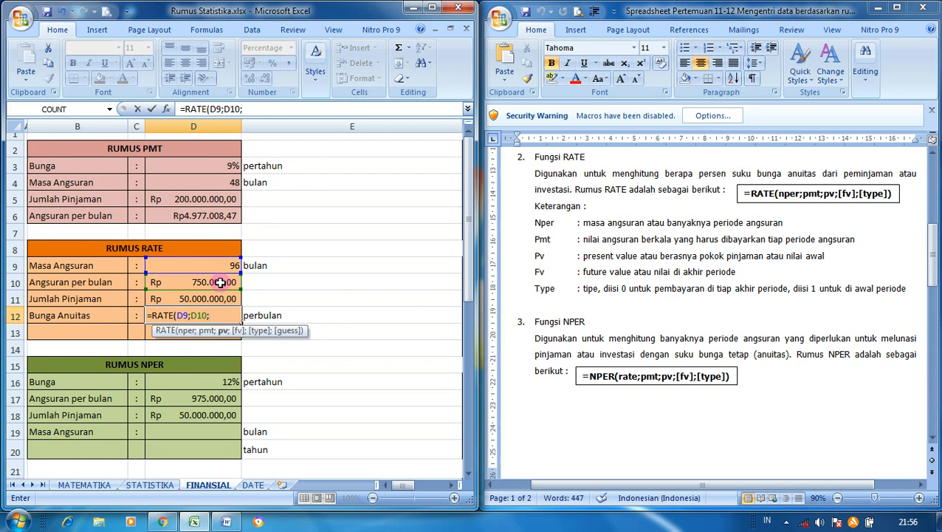
text(-)
click(220, 299)
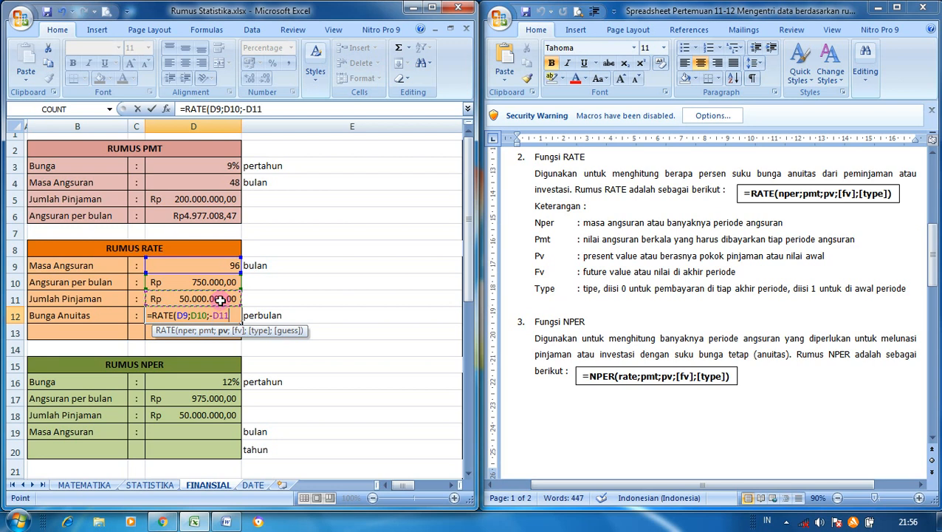
text(;)
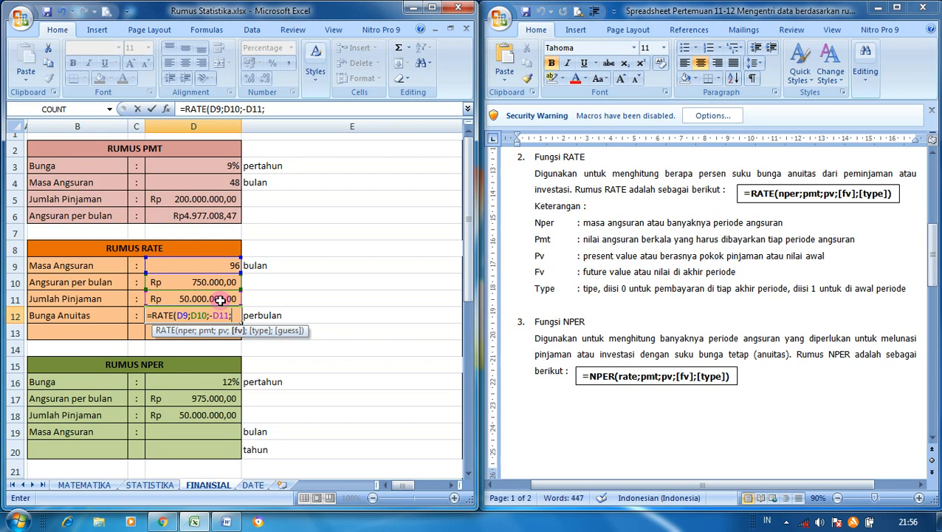
text(0;)
text(0)
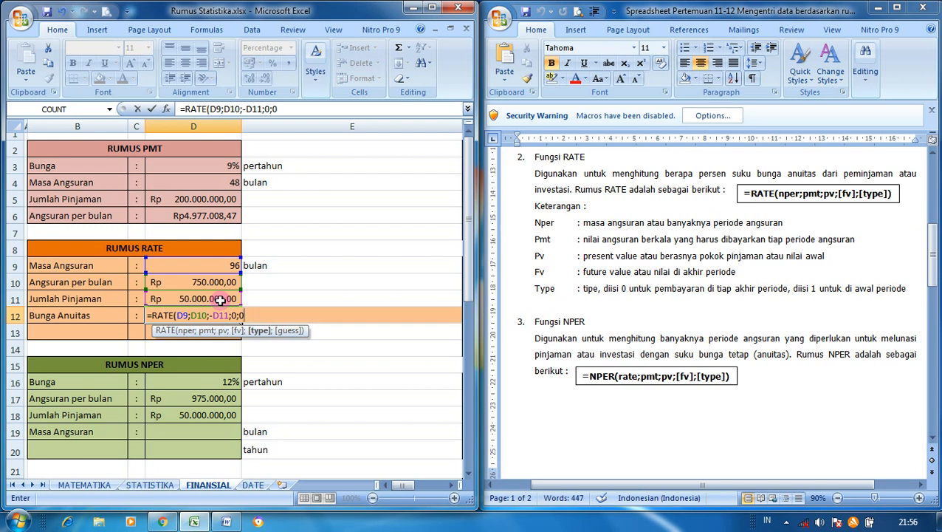
text())
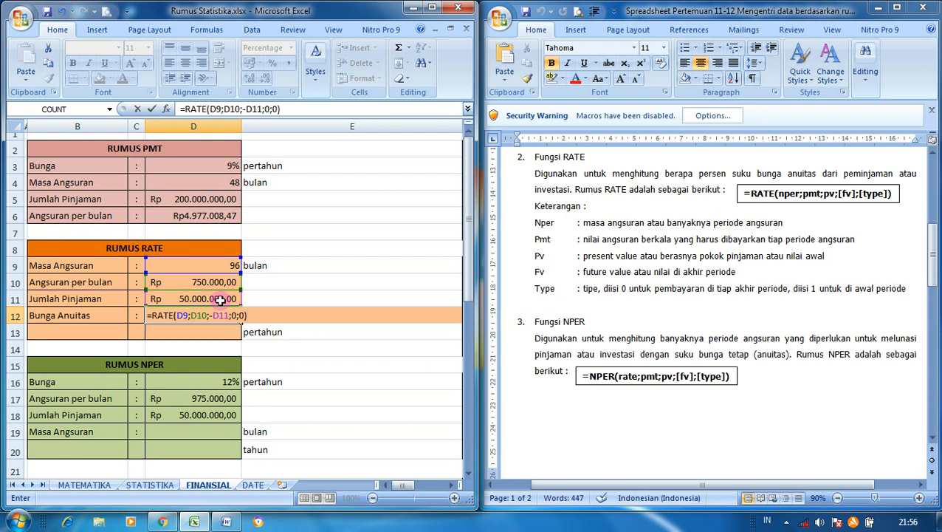
key(Return)
key(Up)
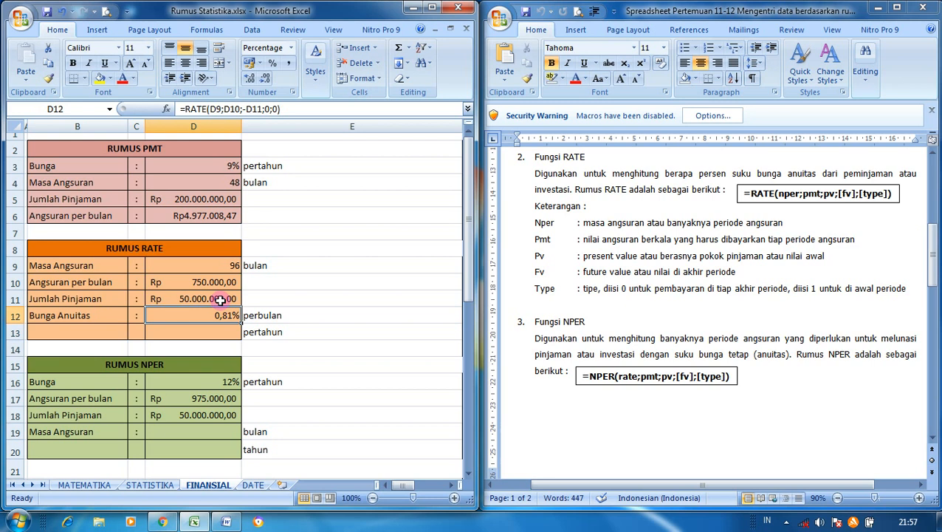
Convert the monthly annuity interest to a yearly rate in D13 with the formula =D12*12.
key(Down)
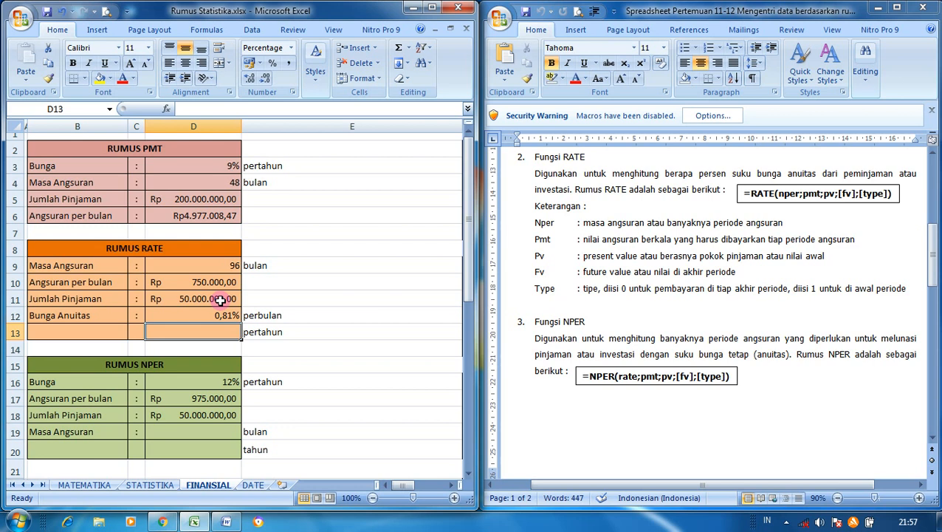
text(=)
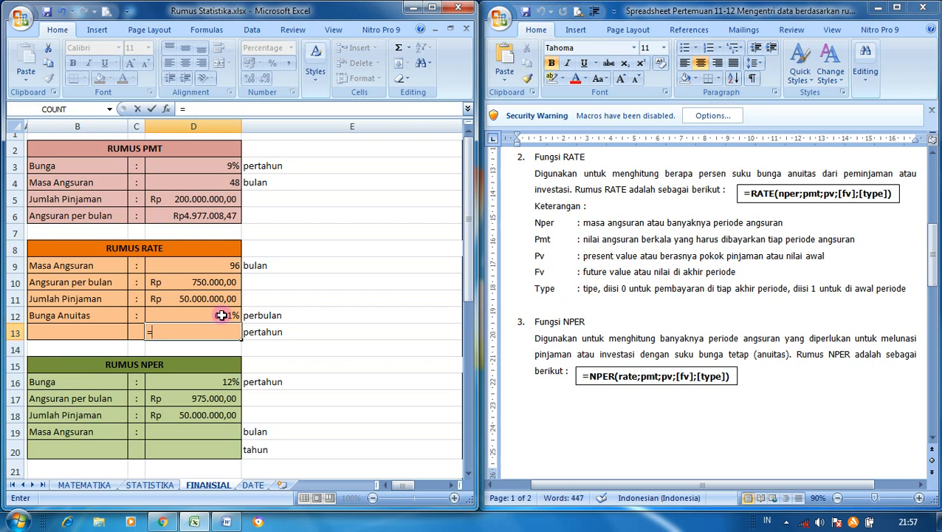
click(221, 316)
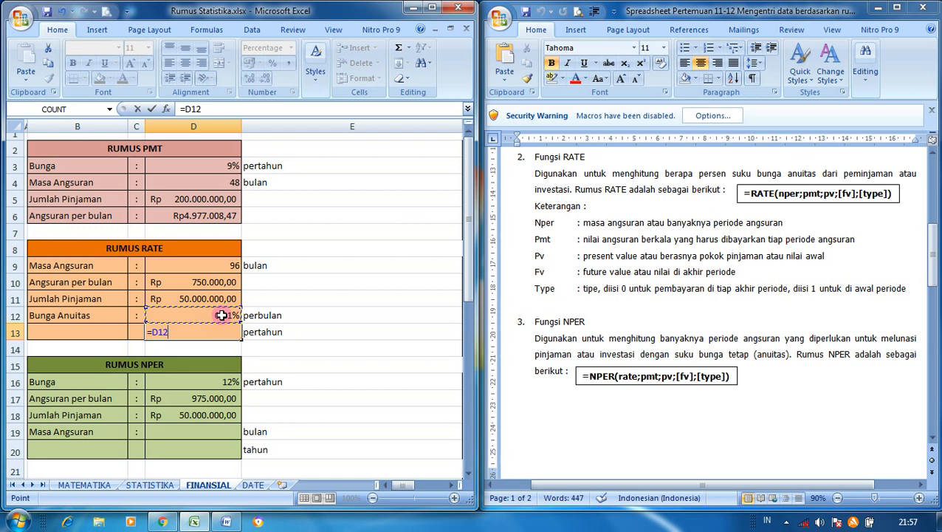
text(*12)
key(Return)
key(Up)
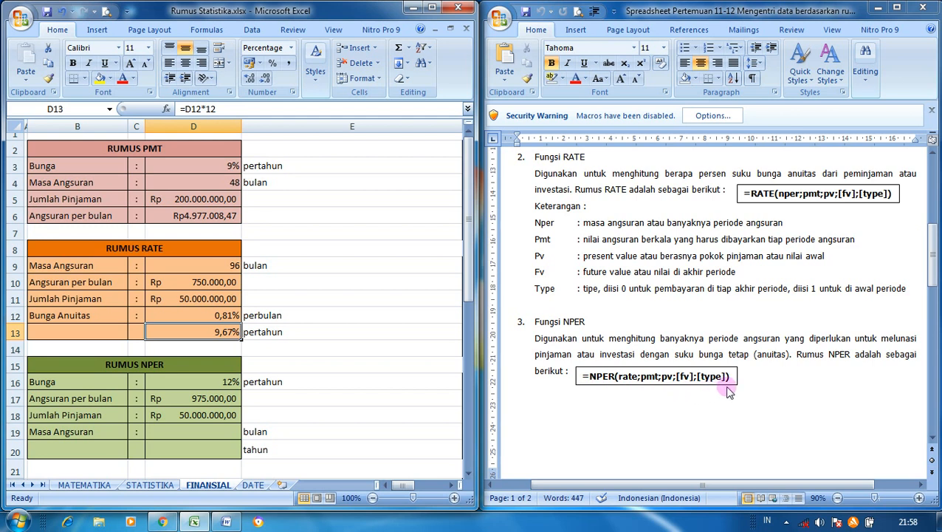
Calculate the number of monthly instalments in D19 of the RUMUS NPER table with the formula =NPER(D16/12;D17;-D18;0;0).
click(349, 396)
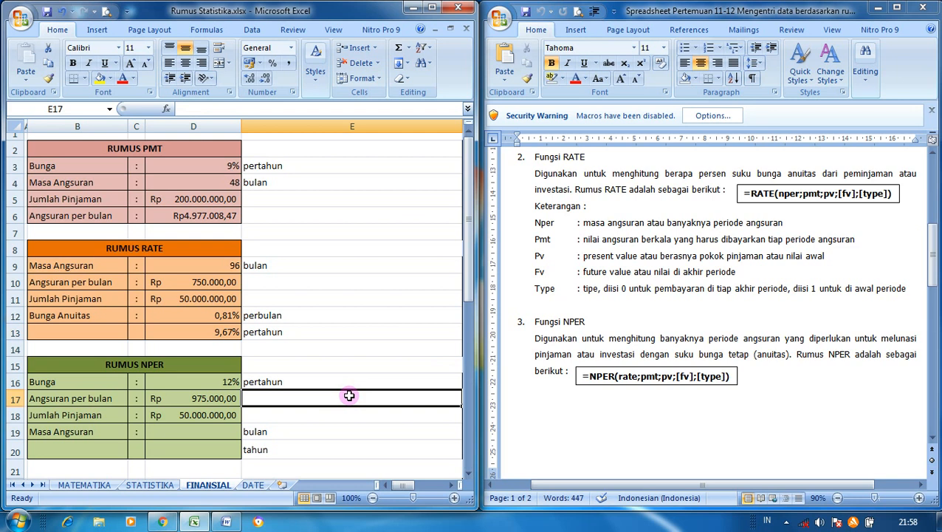
click(211, 431)
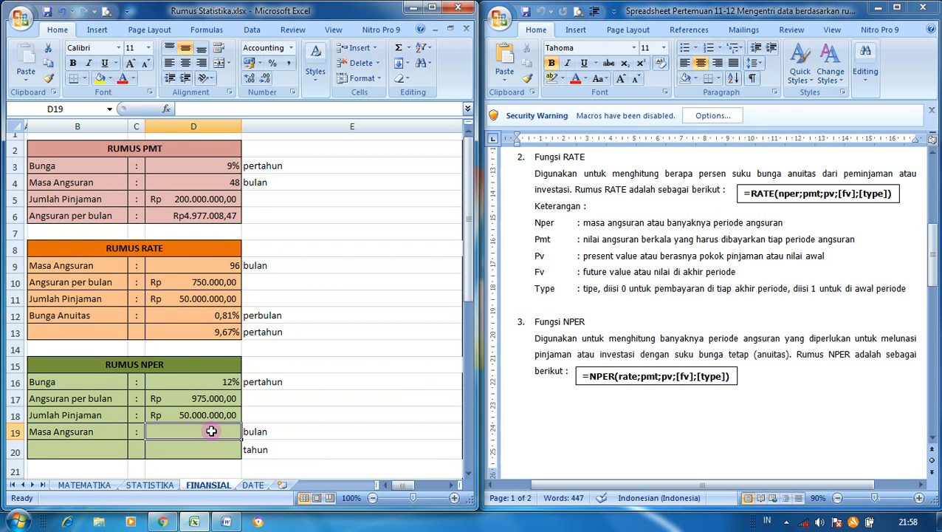
text(=)
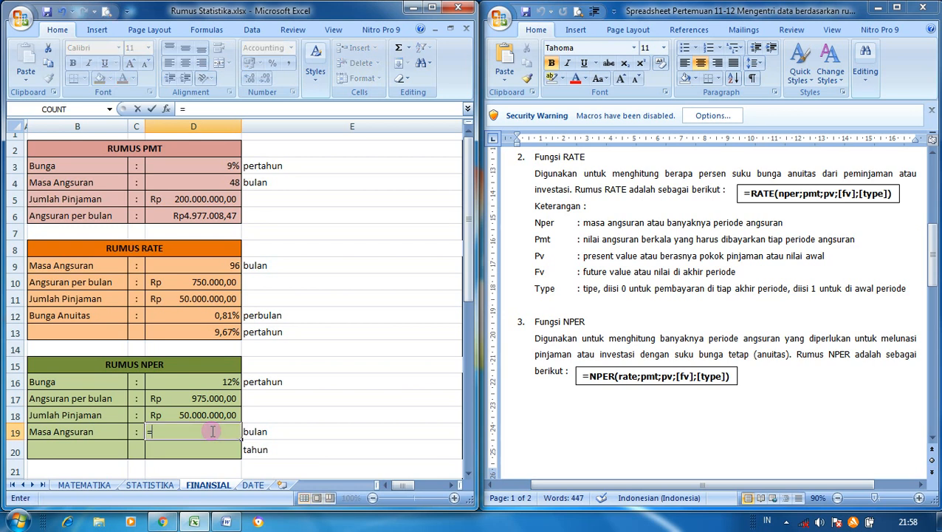
text(NPER()
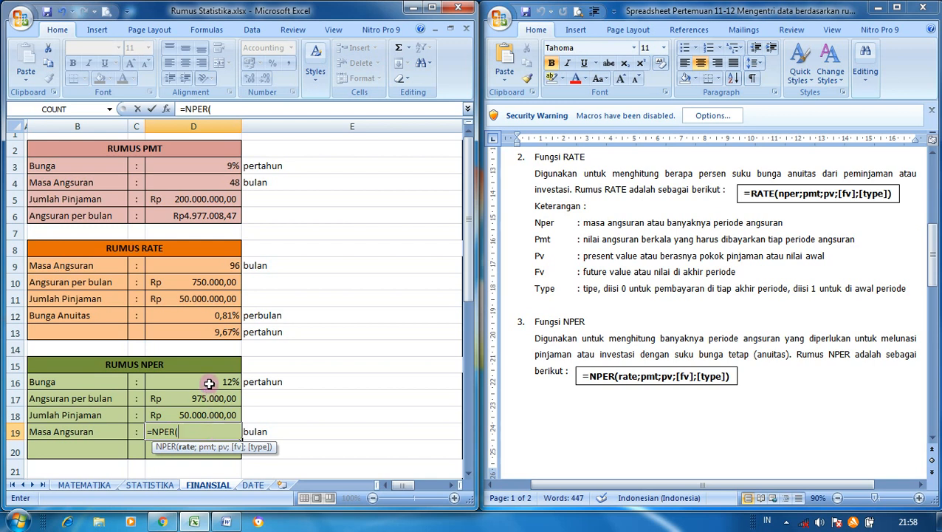
click(209, 383)
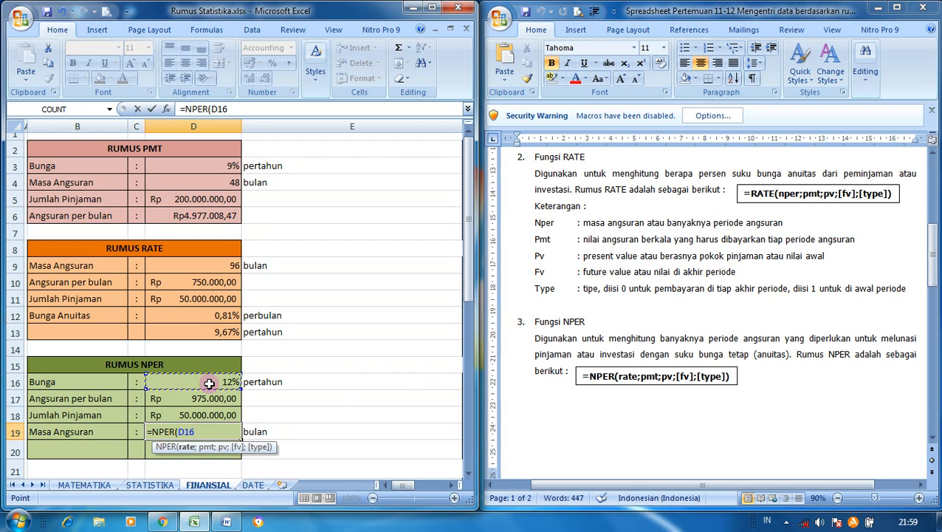
text(/12;)
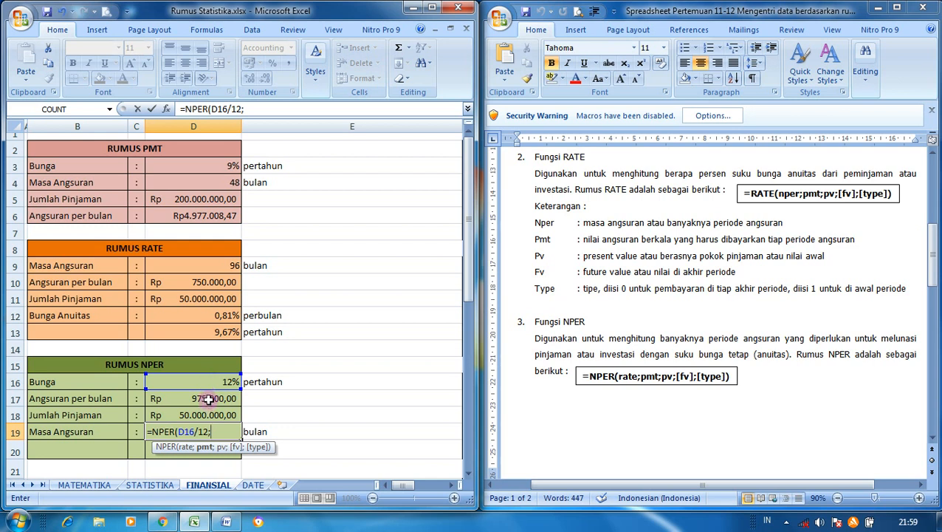
click(209, 398)
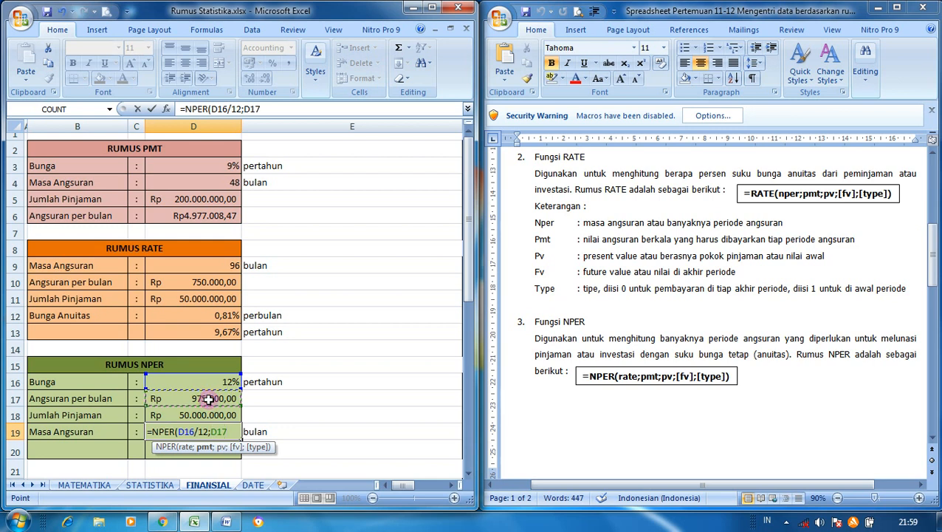
text(;-)
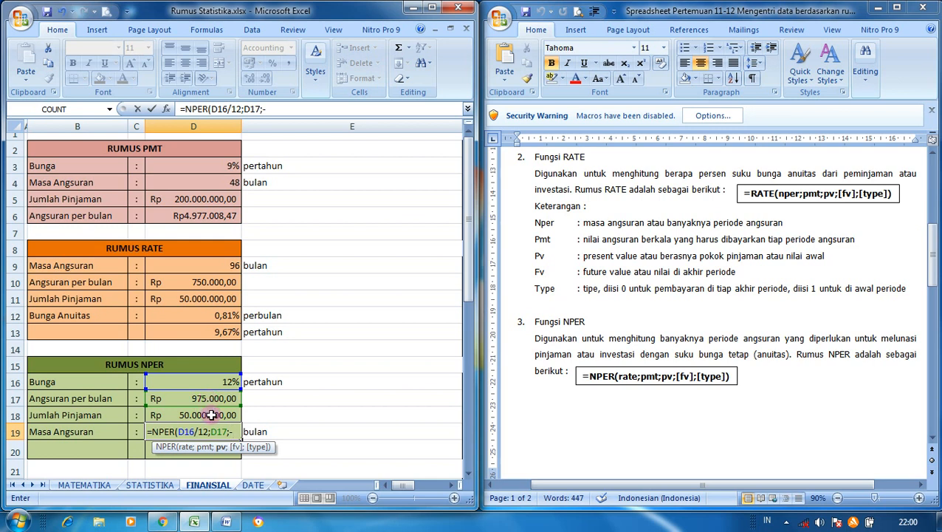
click(211, 415)
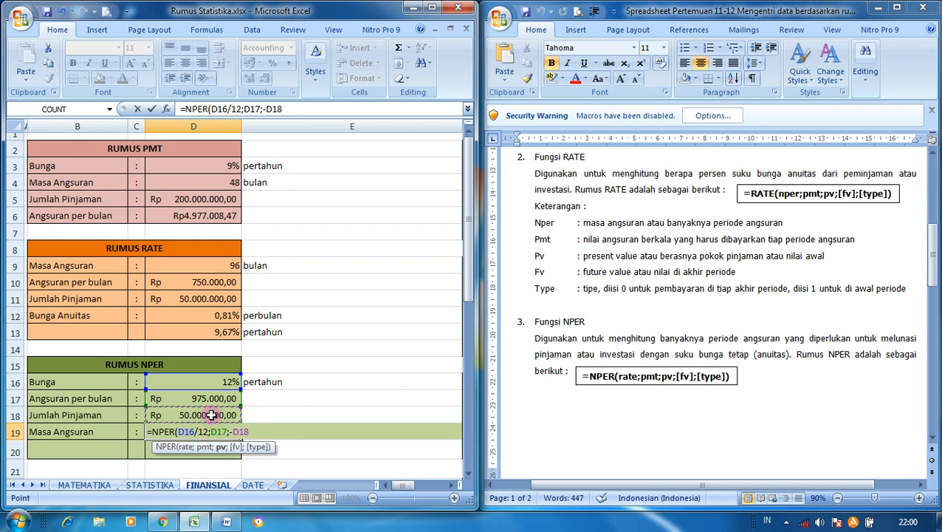
text(;)
text(0;0)
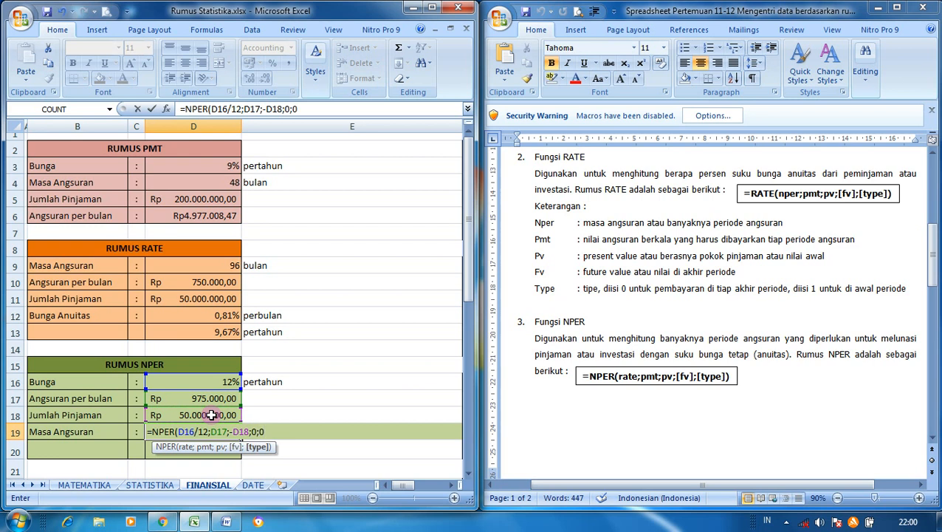
text())
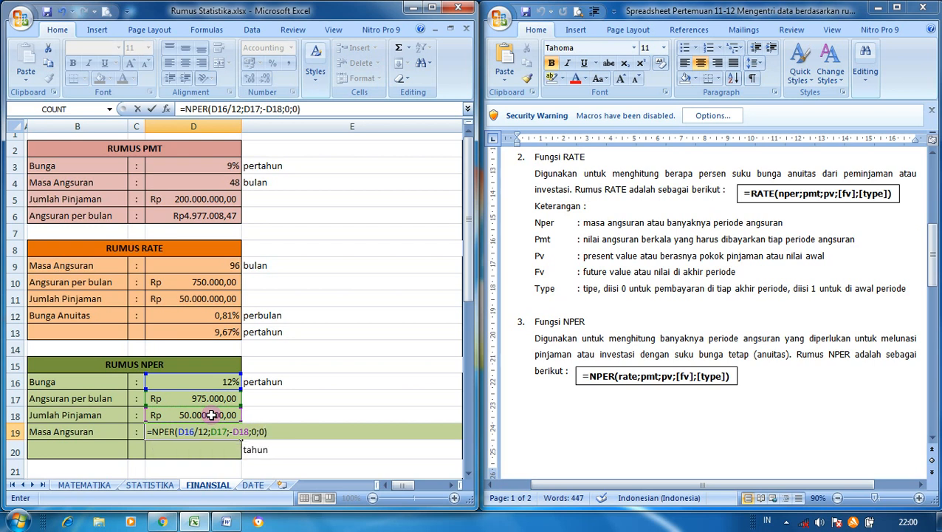
key(Return)
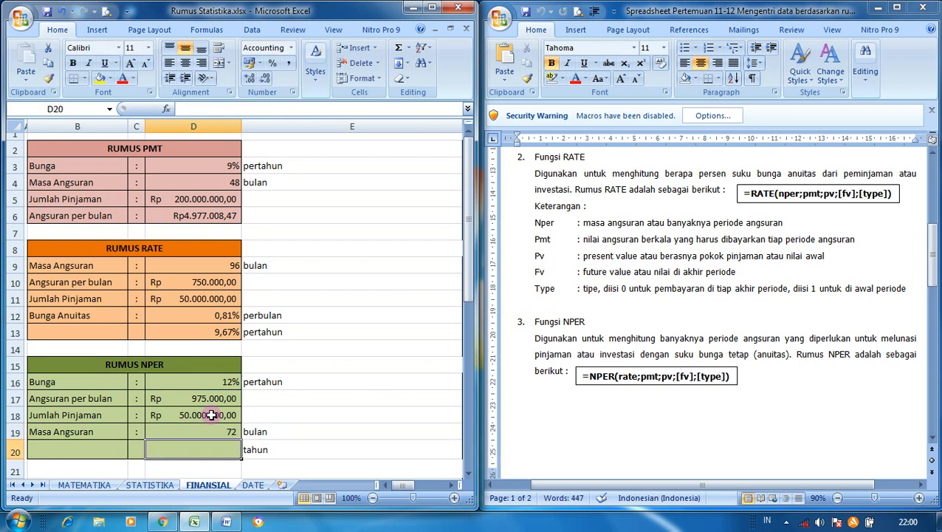
key(Up)
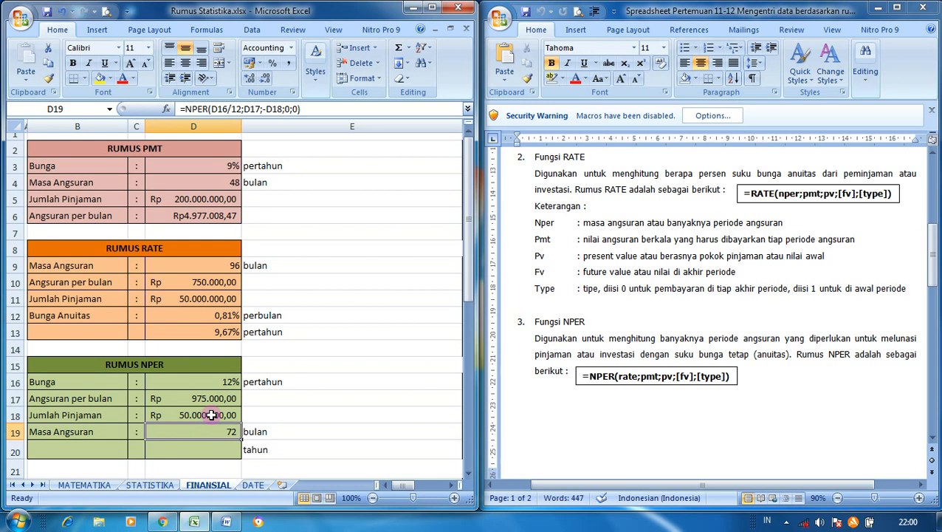
Convert the instalment term from months to years in D20 with the formula =D19/12.
key(Down)
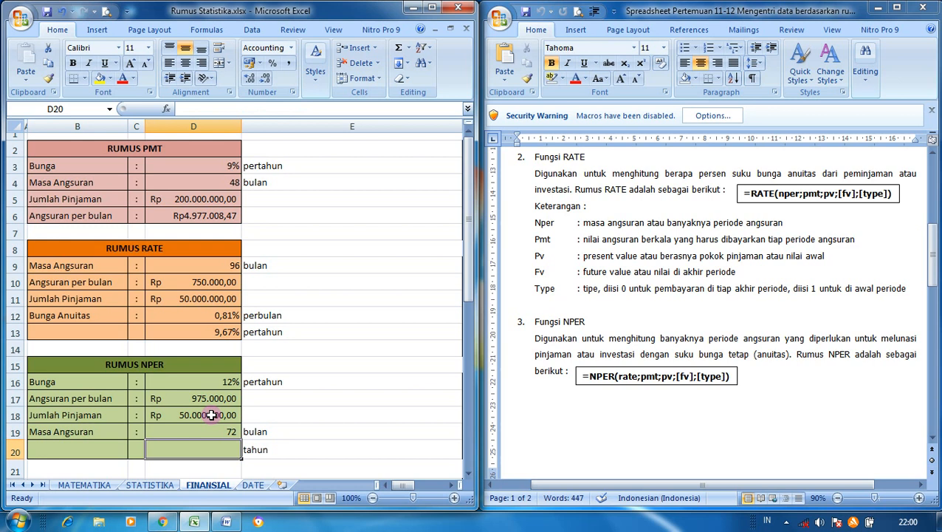
text(=)
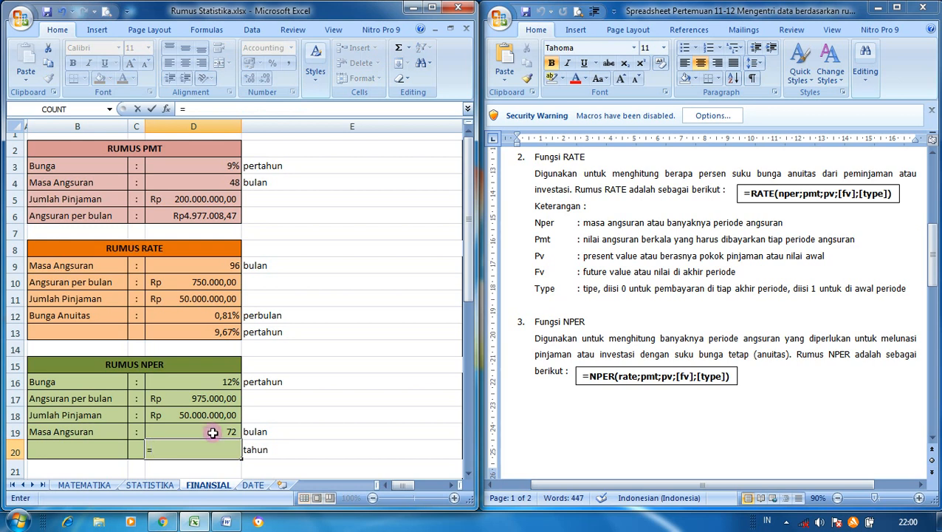
click(212, 433)
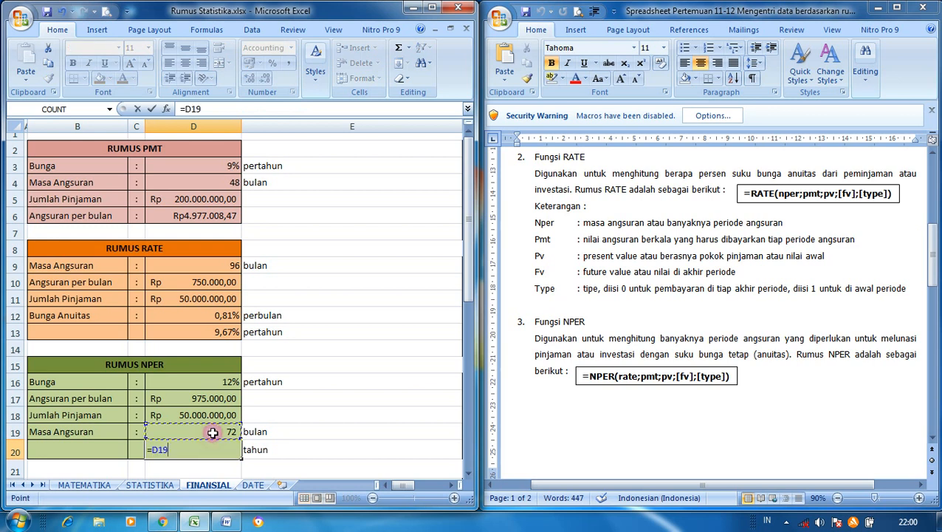
text(/12)
key(Return)
key(Up)
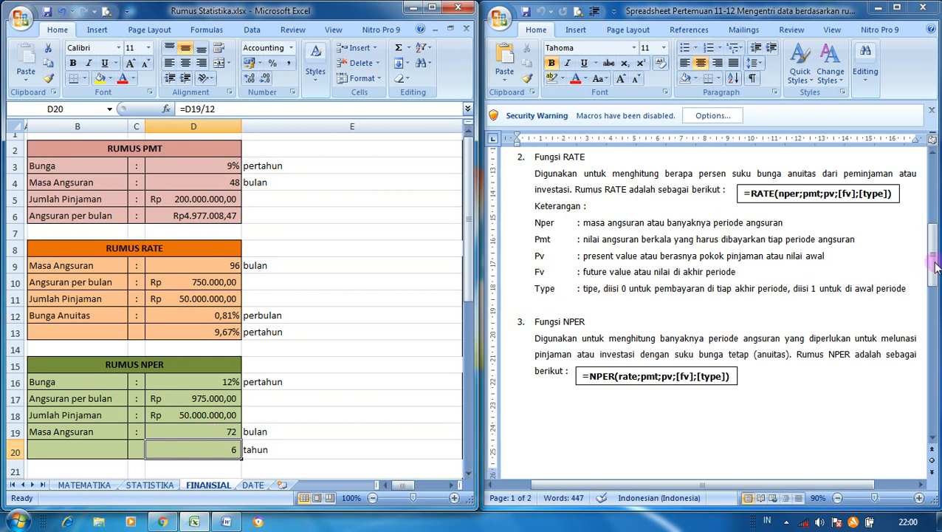
Following the Fungsi PV section of the Word notes, enter =PV(H3/12;H4*12;0;H6;0) in H7 of the RUMUS PV table for the present value.
drag(934, 268, 934, 327)
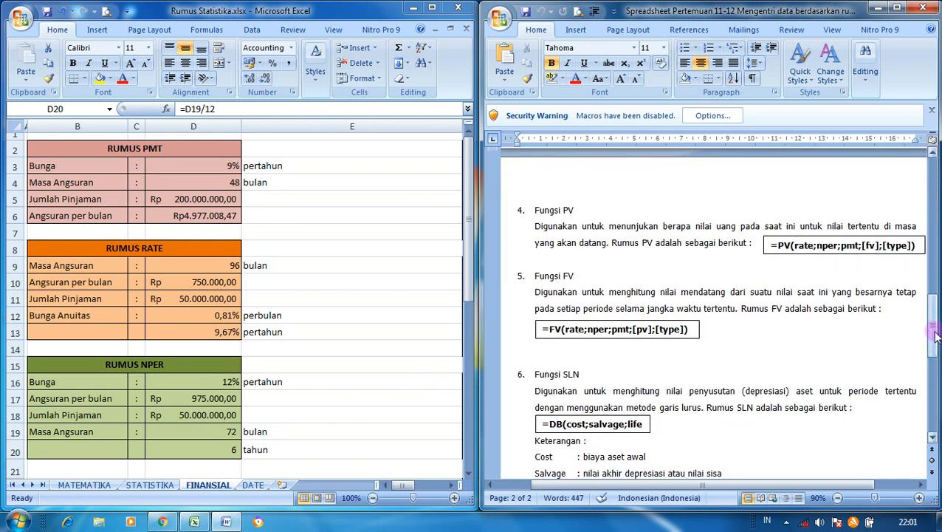
drag(935, 333, 936, 337)
drag(935, 338, 934, 340)
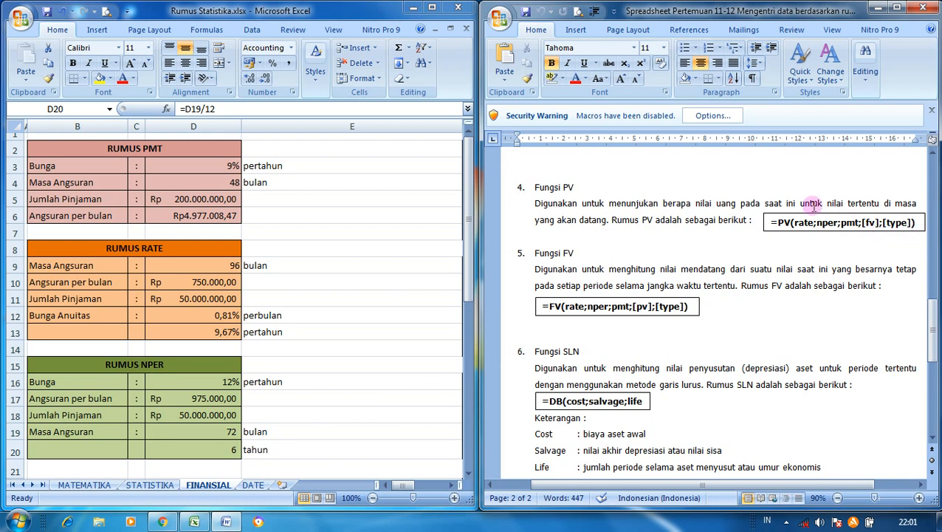
click(260, 154)
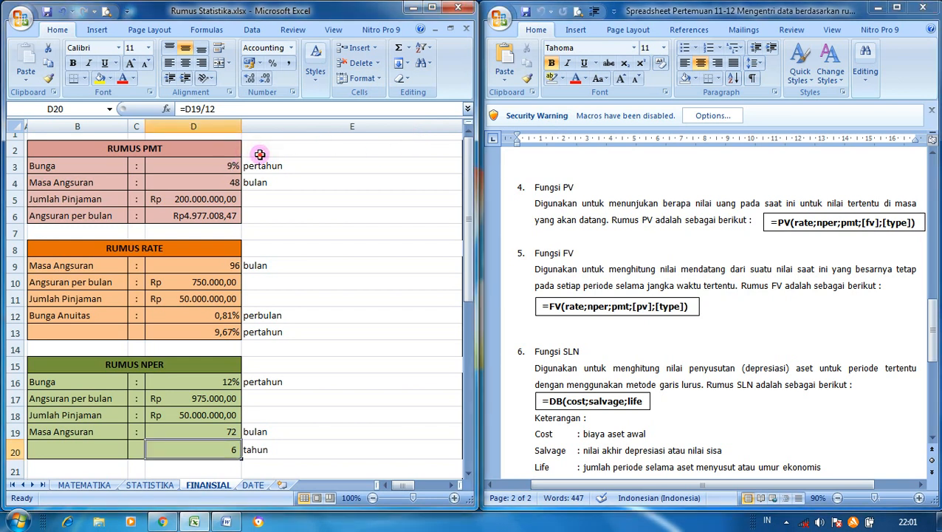
click(260, 154)
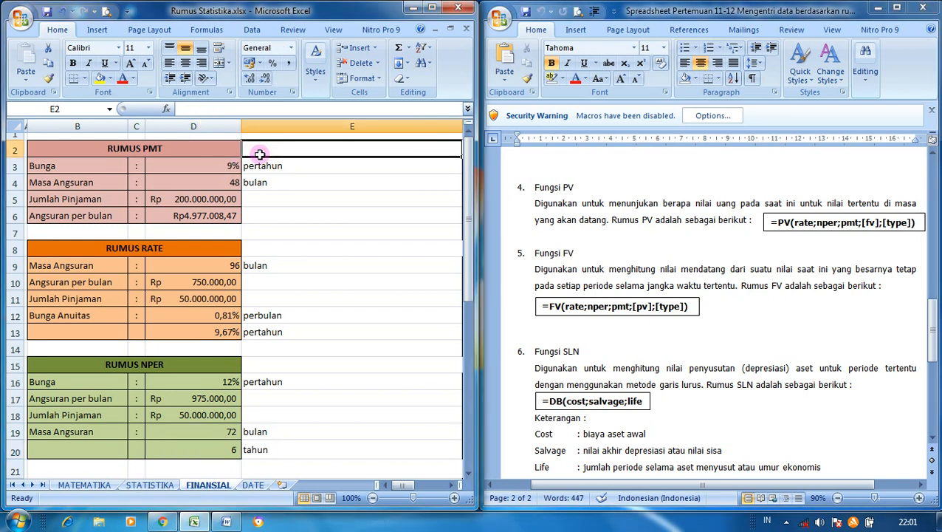
key(Right)
key(Right)
key(Left)
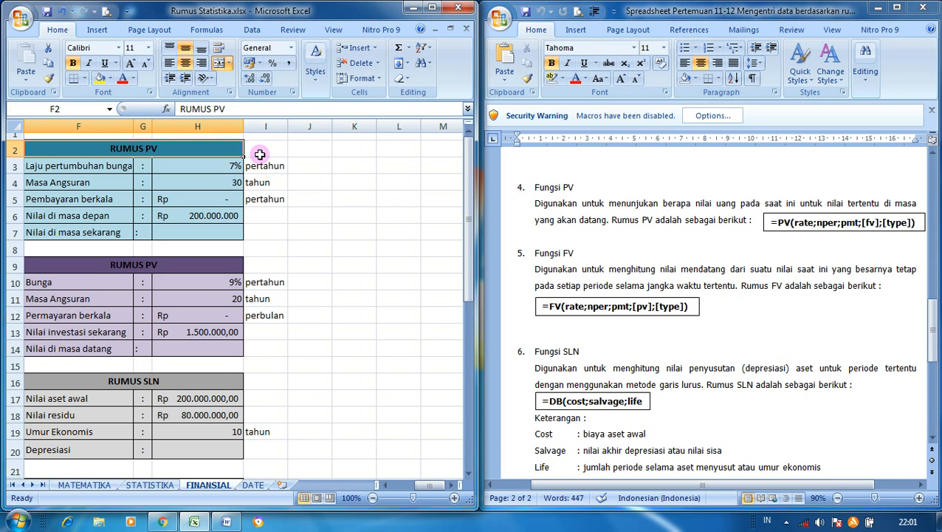
click(218, 231)
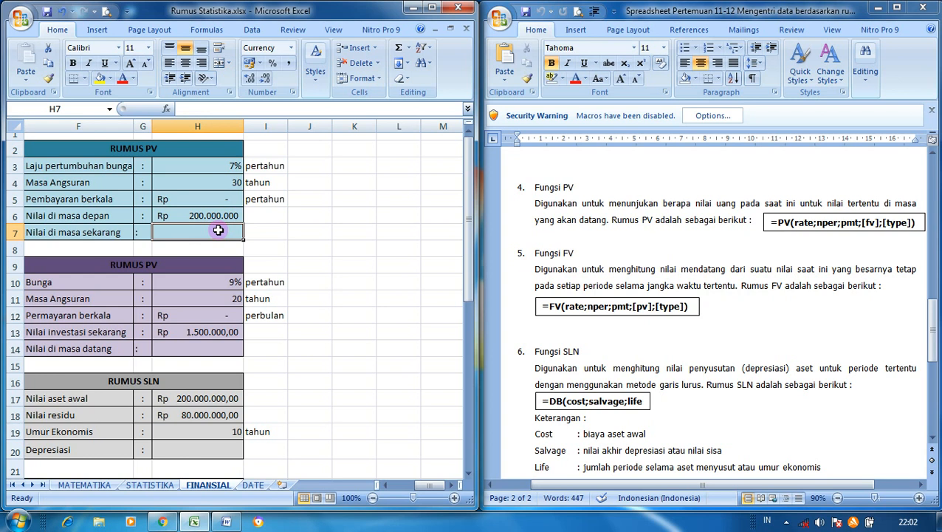
text(=)
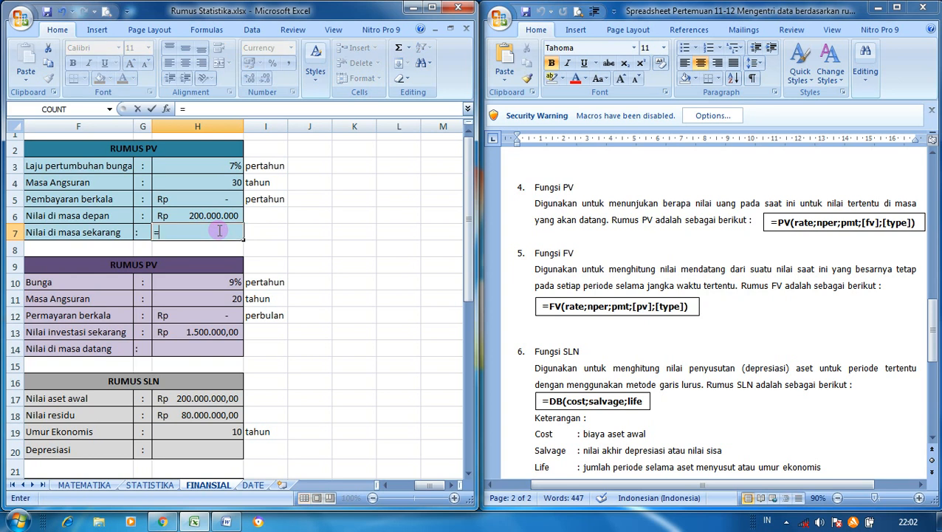
text(PV()
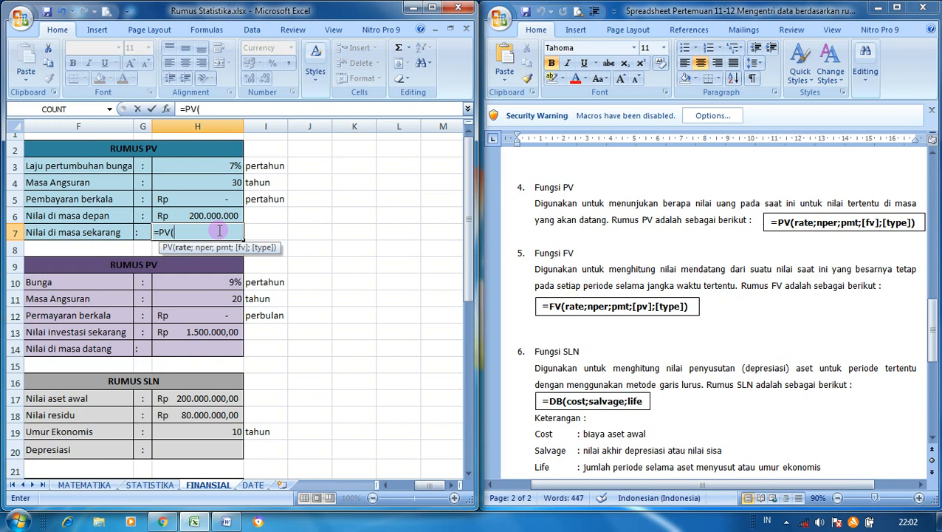
click(212, 166)
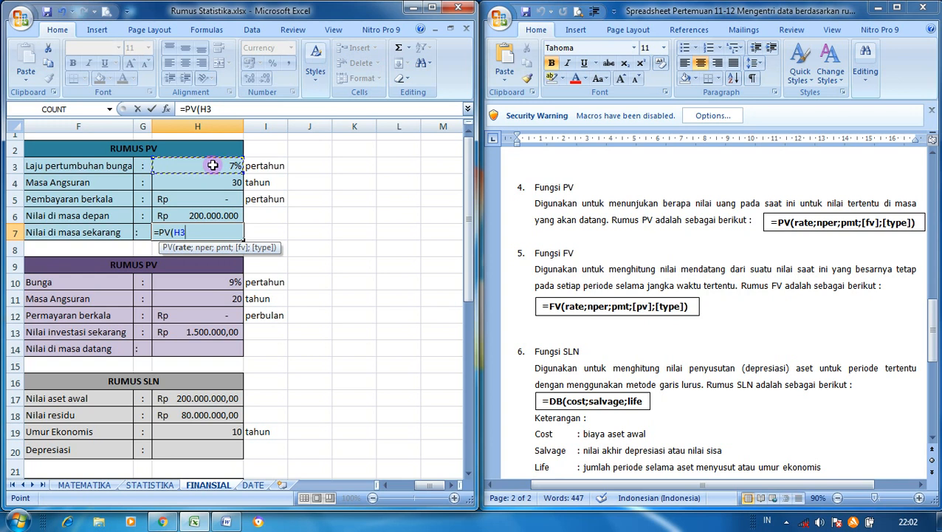
text(/12;)
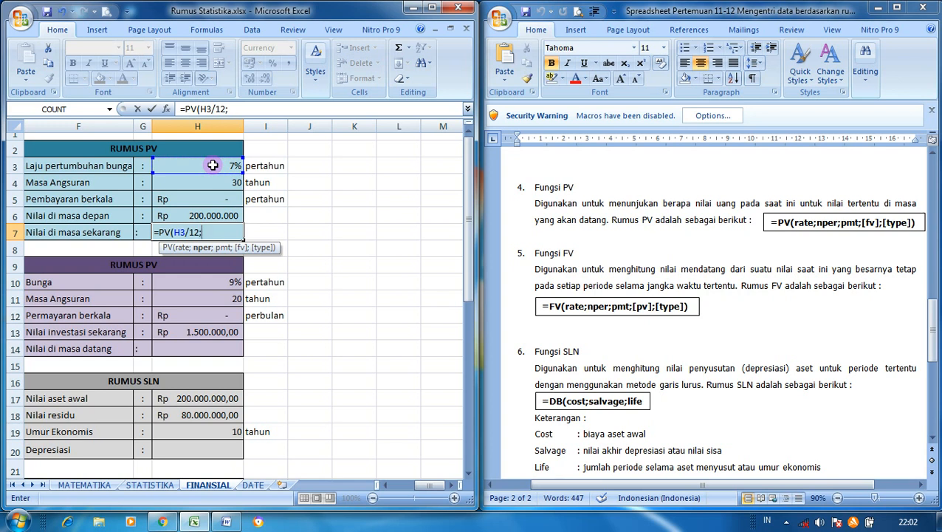
click(213, 183)
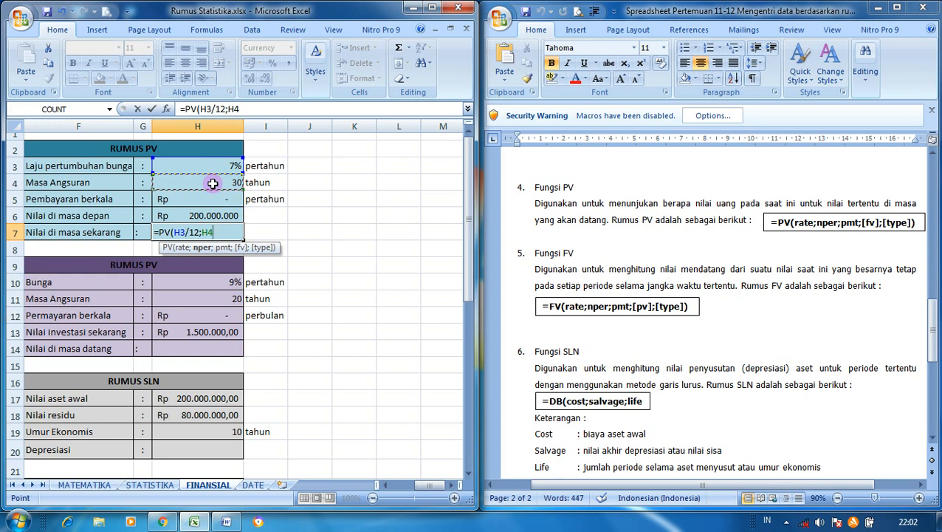
text(*12)
text(;)
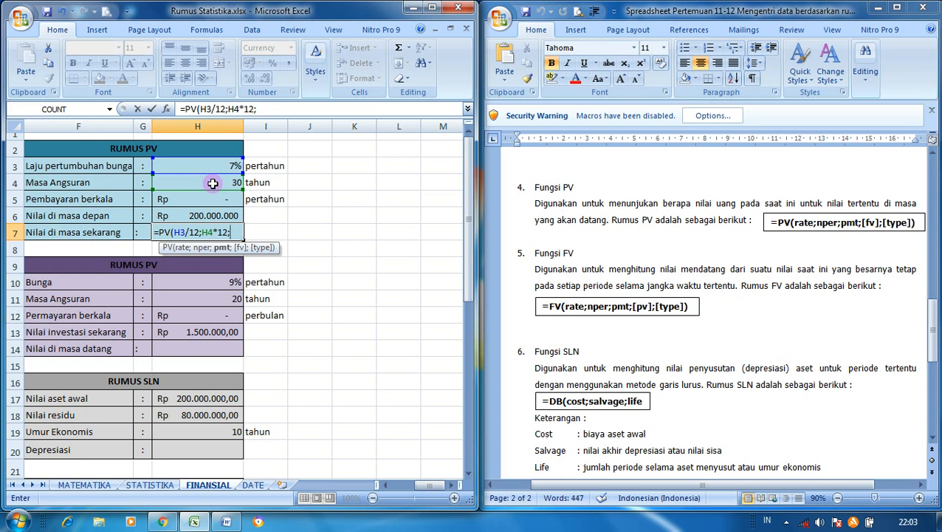
text(0)
text(;)
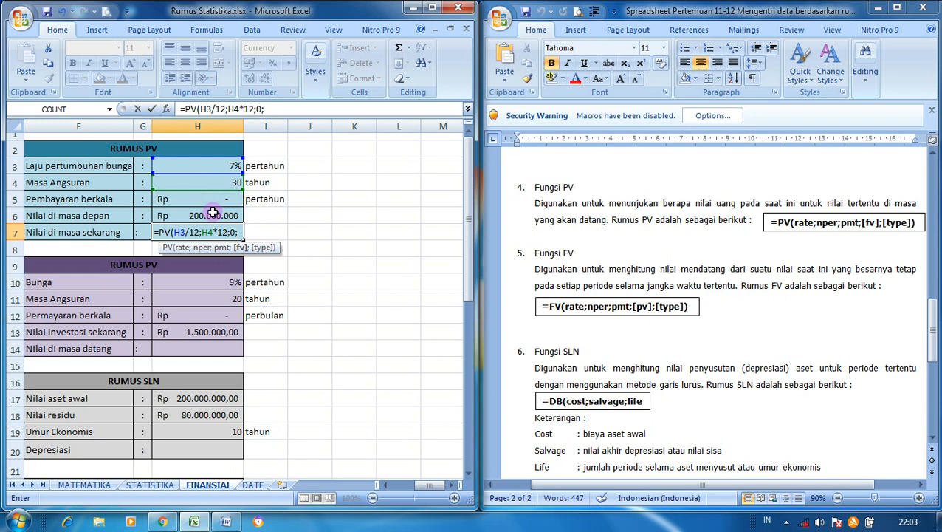
click(213, 214)
text(;)
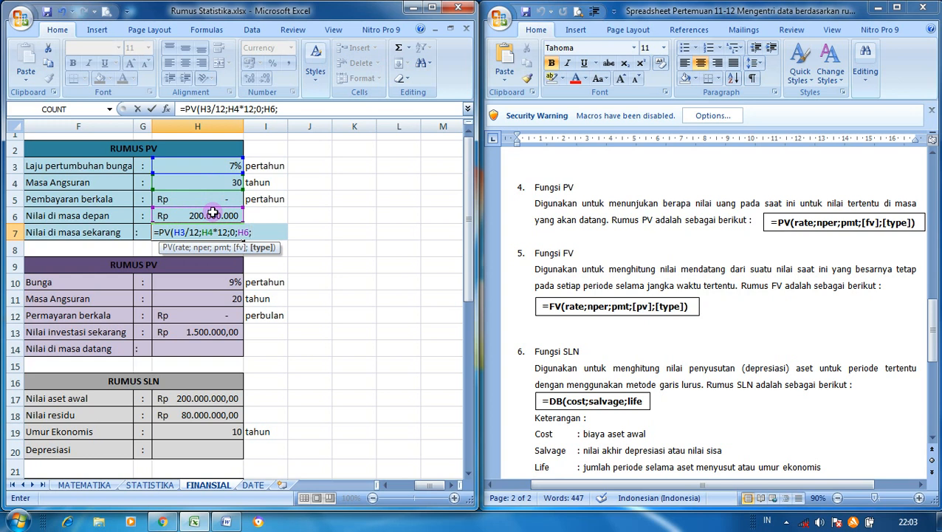
text(0))
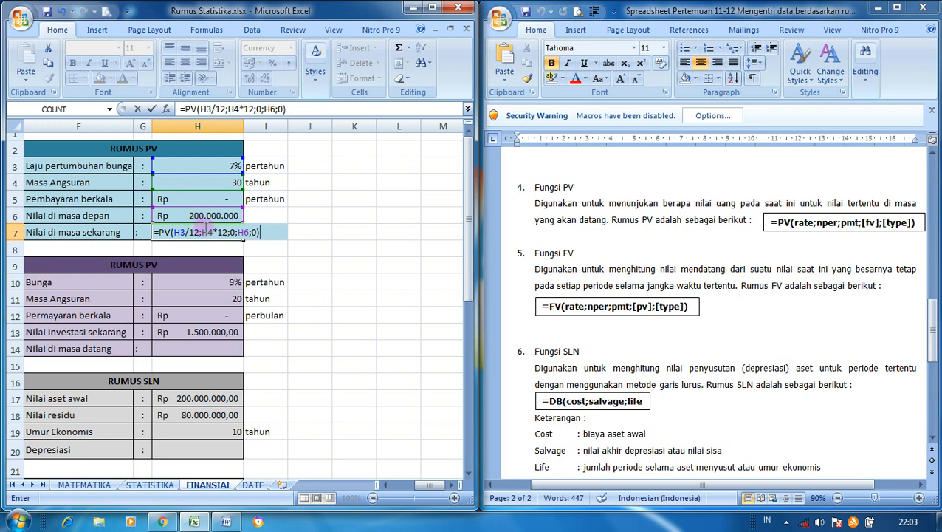
Make the future value argument negative in H7, so the formula reads =PV(H3/12;H4*12;0;-H6;0).
click(240, 232)
text(-)
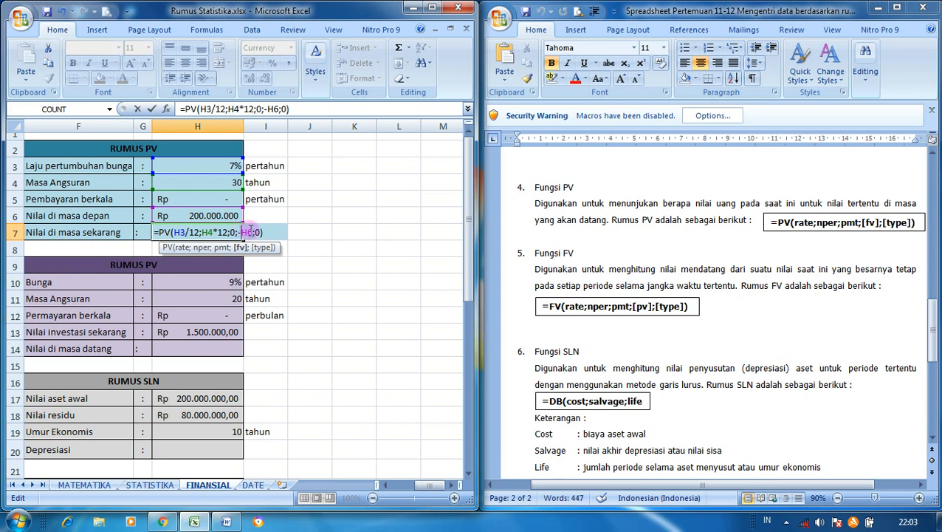
click(265, 232)
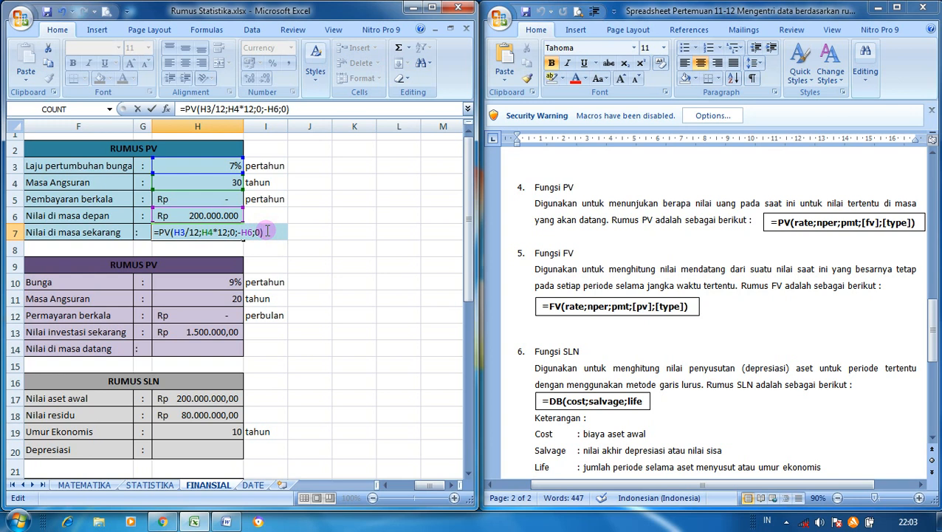
key(Return)
key(Up)
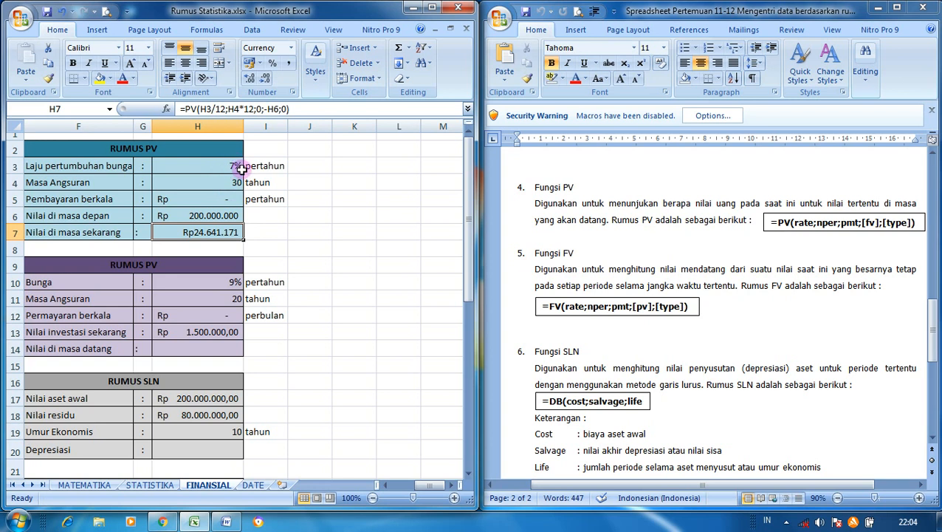
Correct the second RUMUS PV heading in F9 so that it reads RUMUS FV.
click(224, 215)
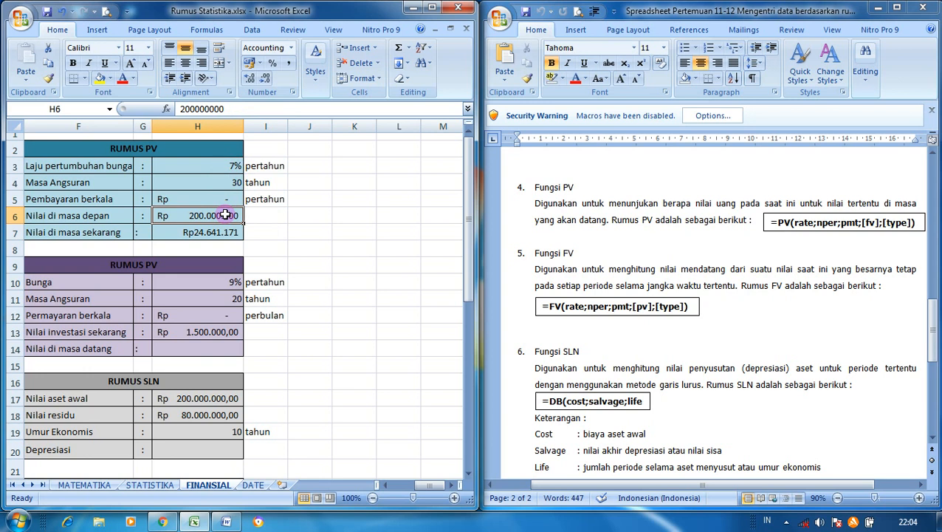
click(157, 264)
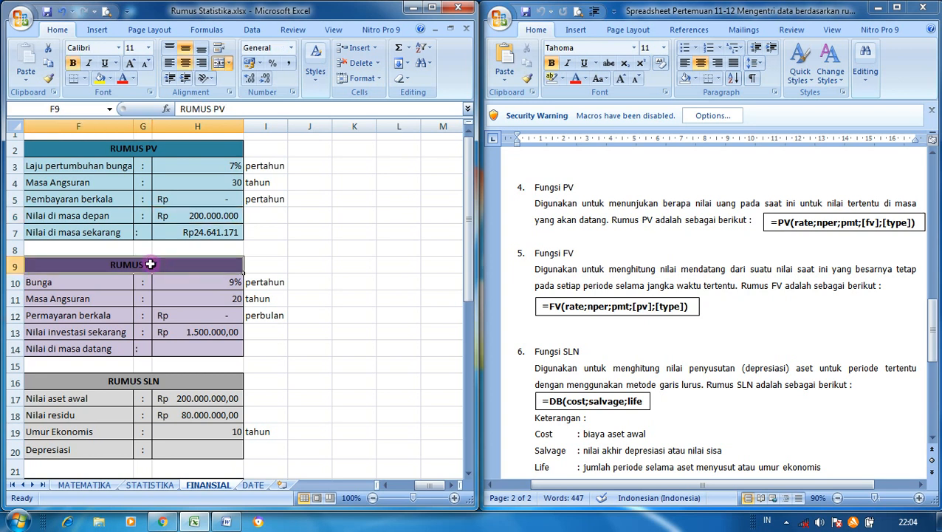
double_click(152, 264)
key(BackSpace)
text(F)
key(Return)
Centre the colon in G14 beside Nilai di masa datang.
key(Down)
key(Down)
key(Down)
key(Down)
key(Right)
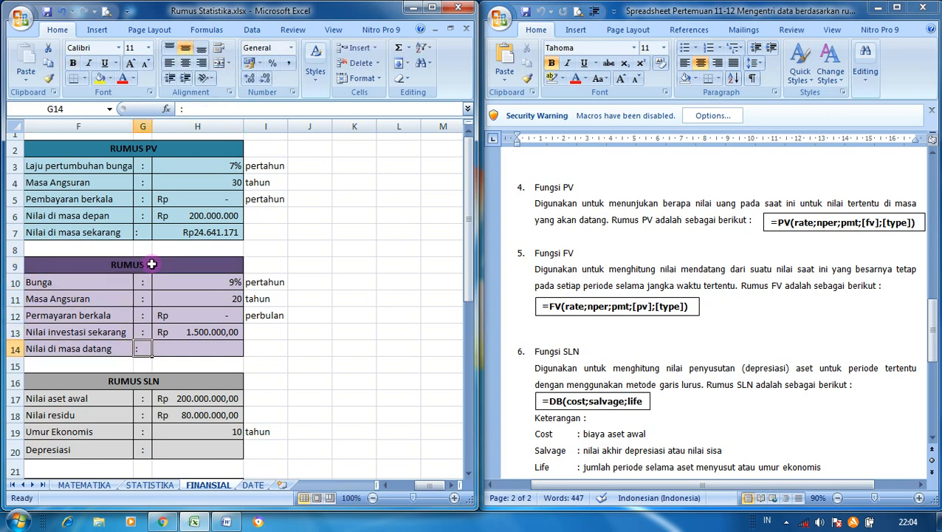
key(Right)
key(Left)
click(186, 68)
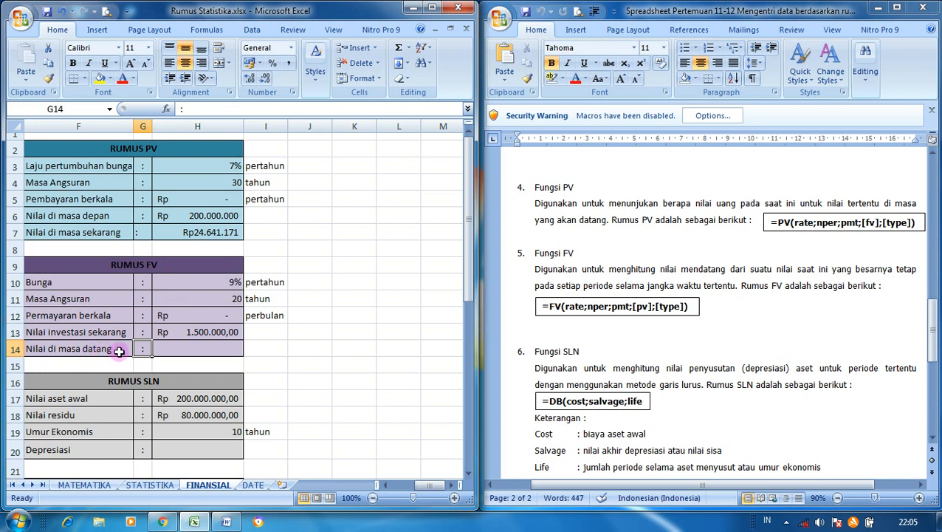
Write the future value formula =FV(H10/12;H11*12;H12;H13;1) in H14 of the RUMUS FV table.
click(207, 348)
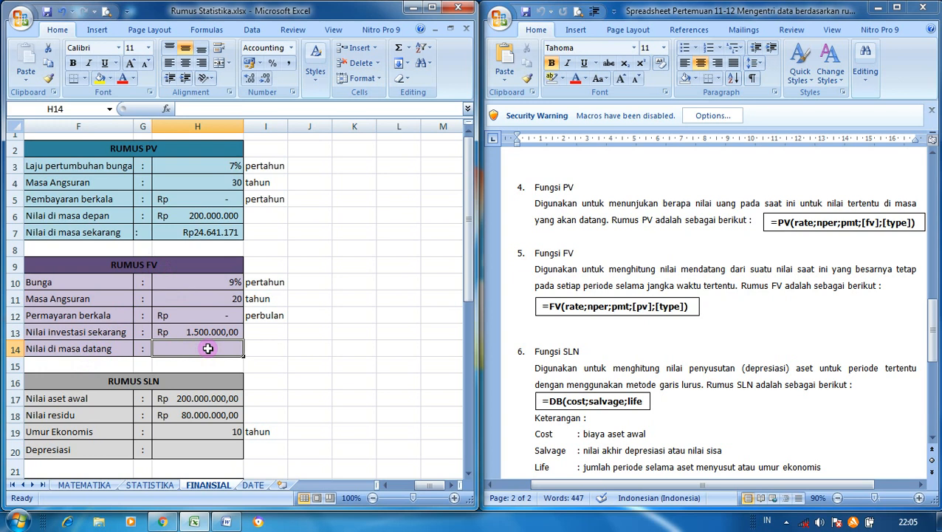
text(=FV()
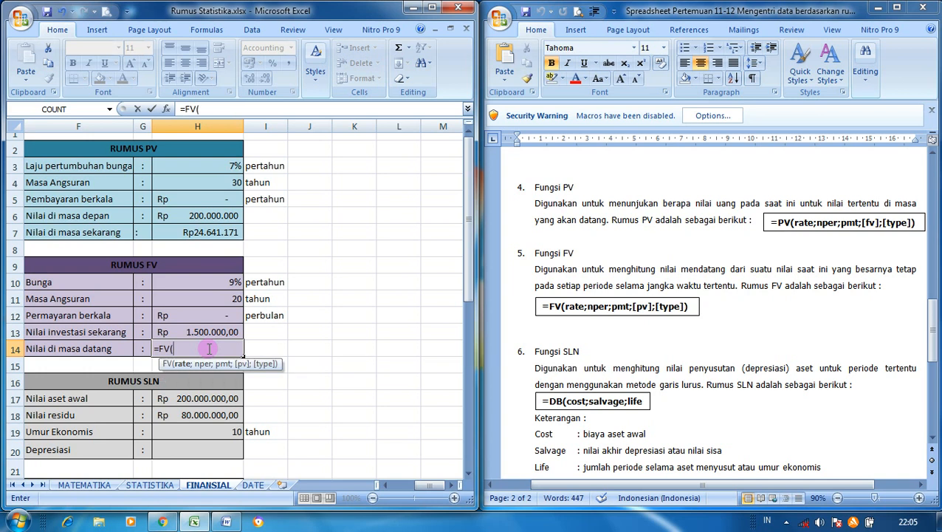
click(217, 284)
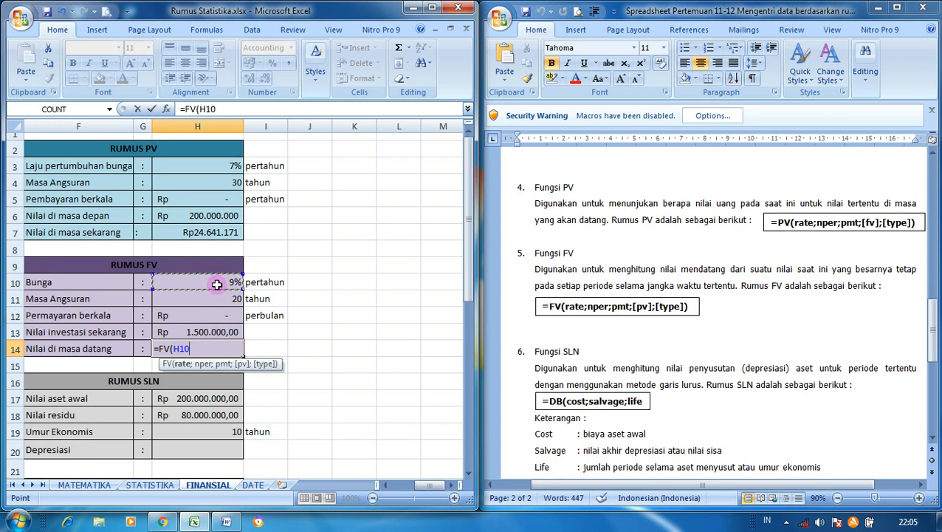
text(/12;)
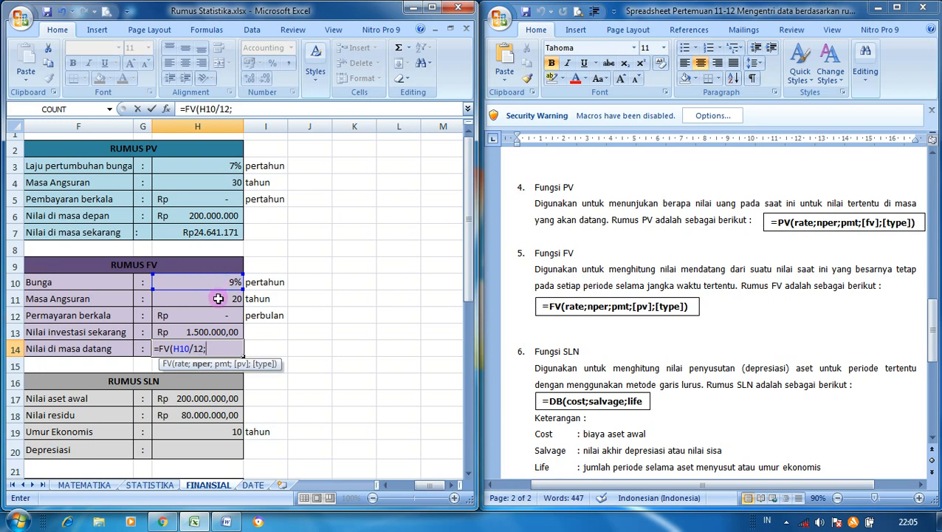
click(219, 298)
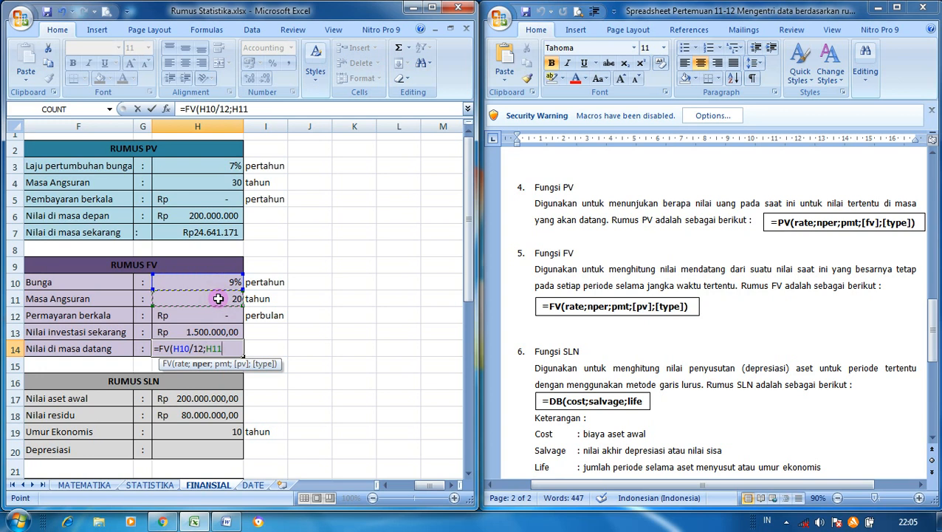
text(*12;)
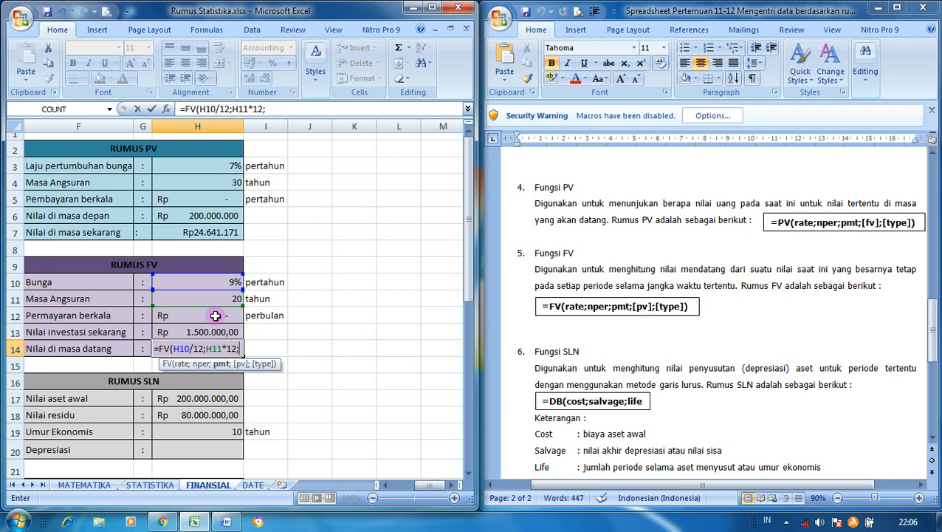
click(215, 316)
text(;)
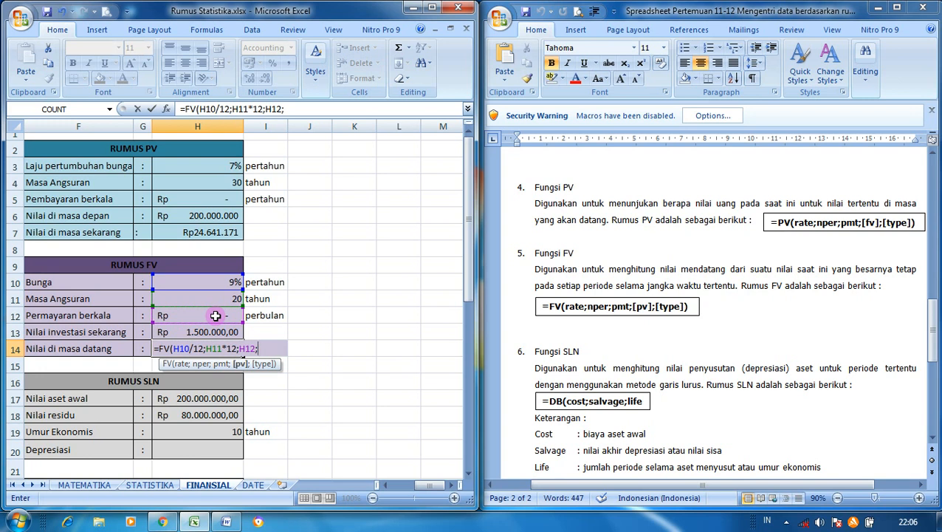
click(215, 332)
text(;)
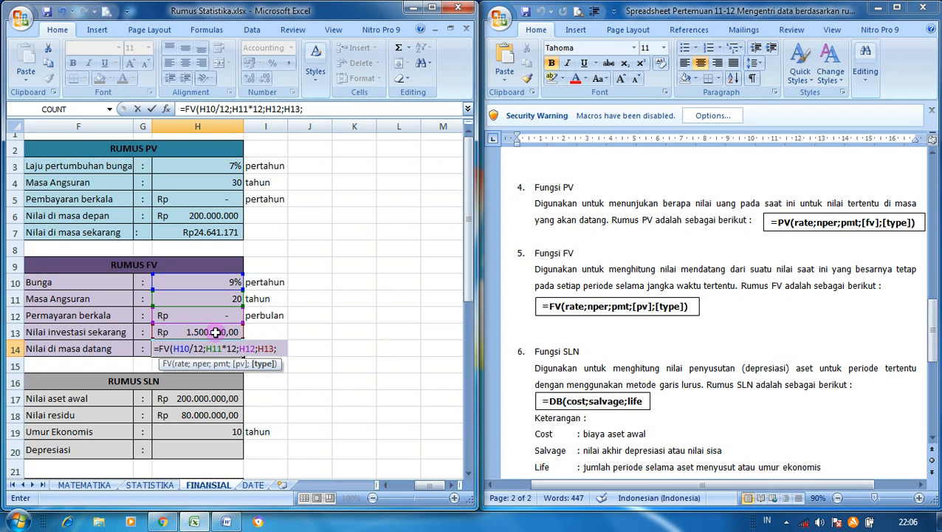
text(1))
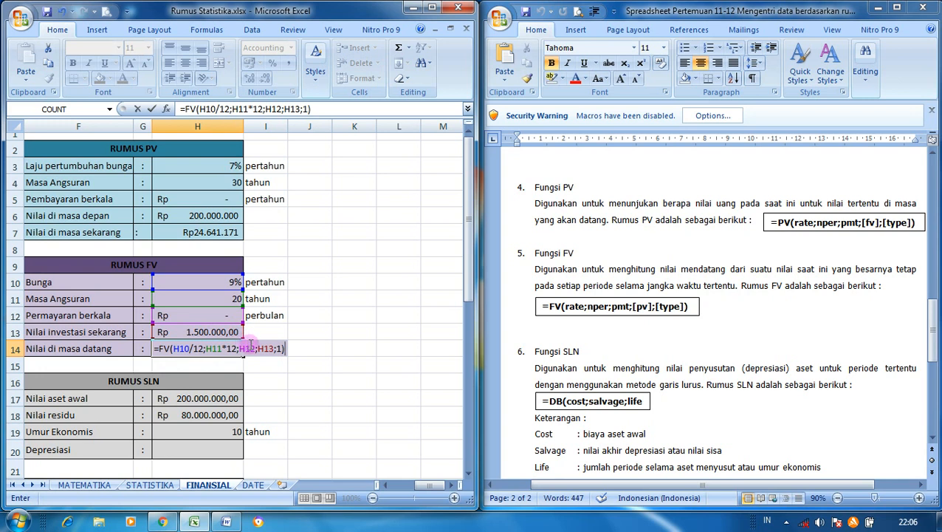
click(256, 349)
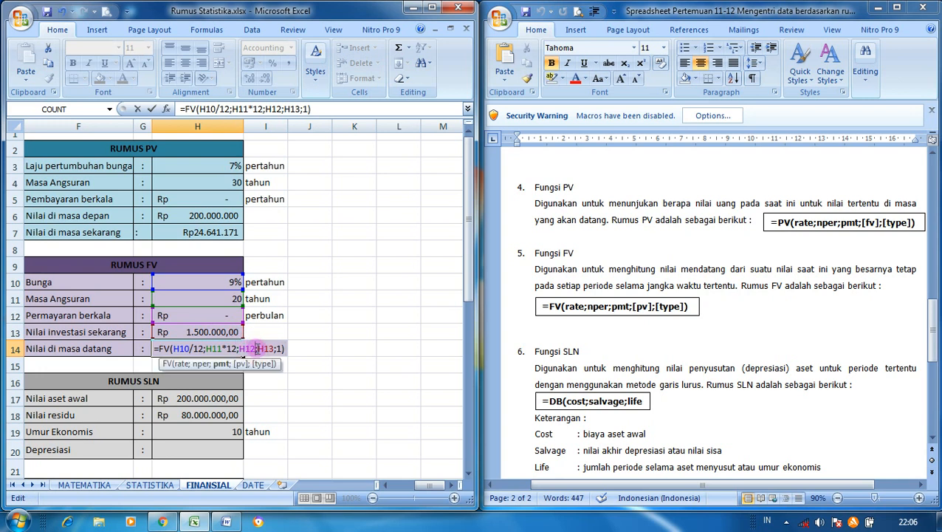
text(-)
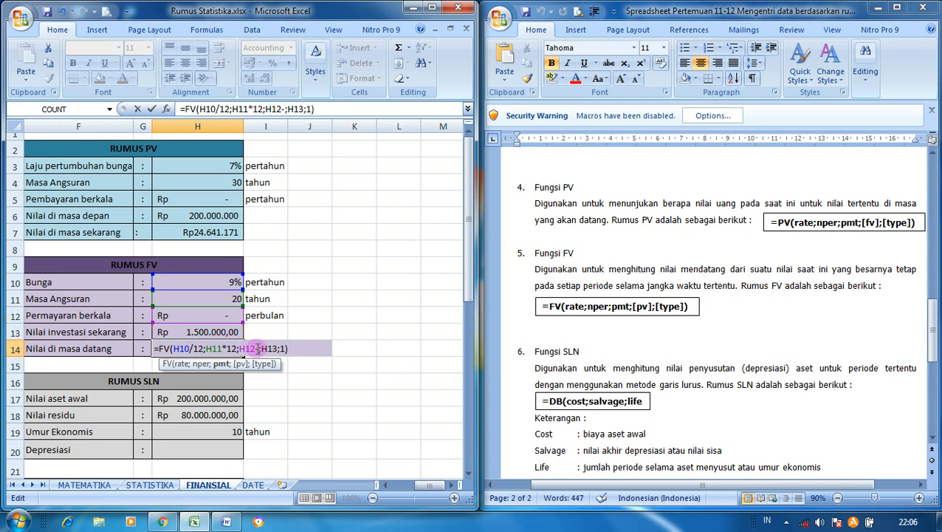
key(Right)
key(Right)
key(Right)
key(Right)
key(Right)
key(Right)
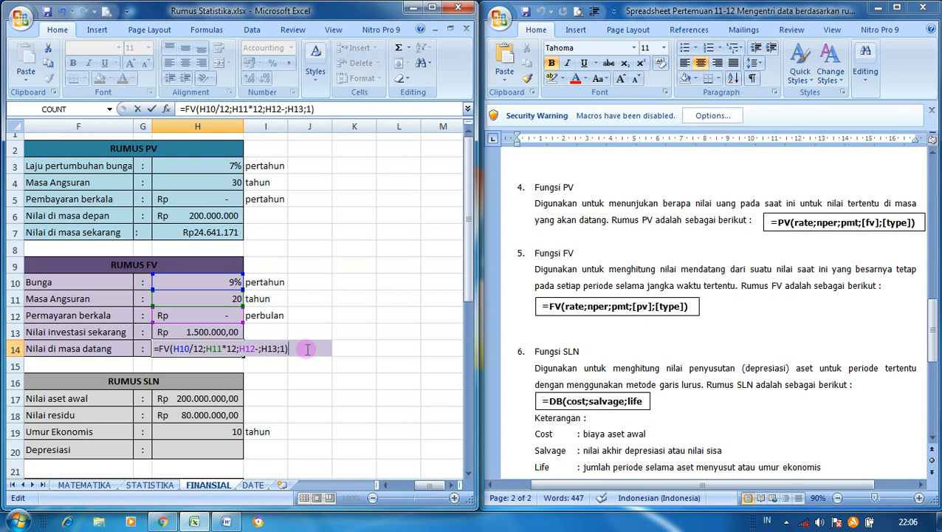
click(308, 353)
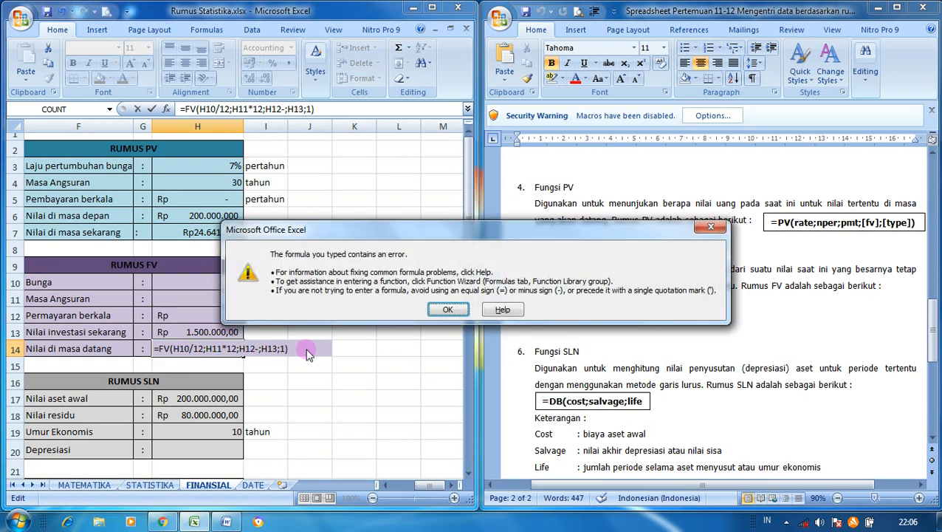
click(439, 304)
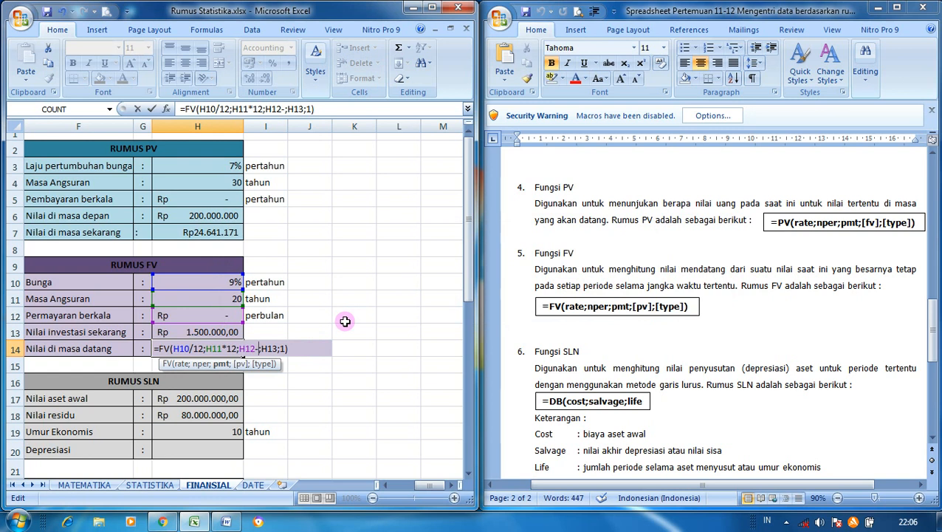
key(BackSpace)
Make the present value argument negative in H14, so the formula reads =FV(H10/12;H11*12;H12;-H13;1).
key(Right)
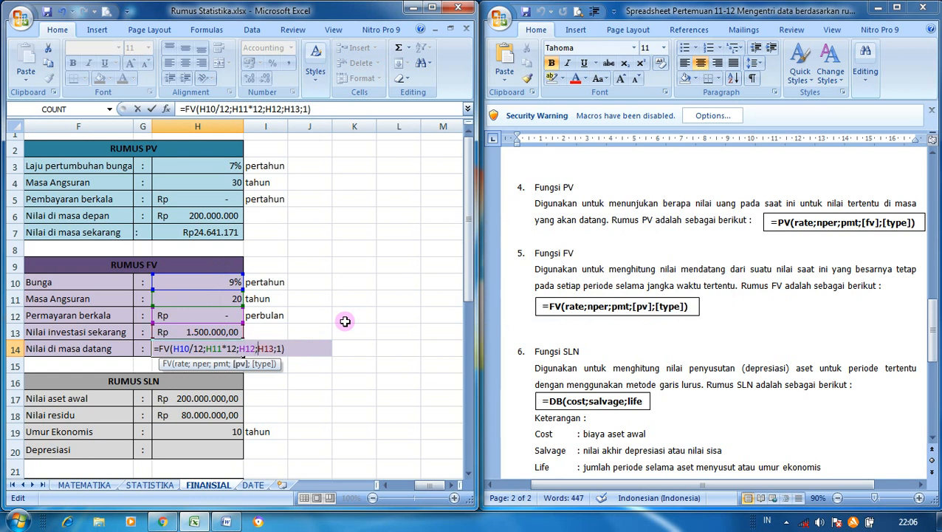
key(Return)
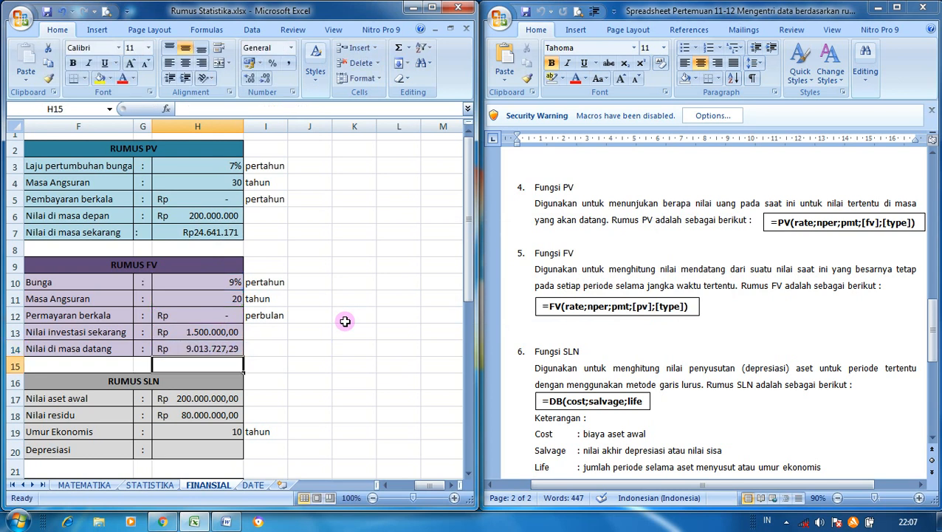
key(Up)
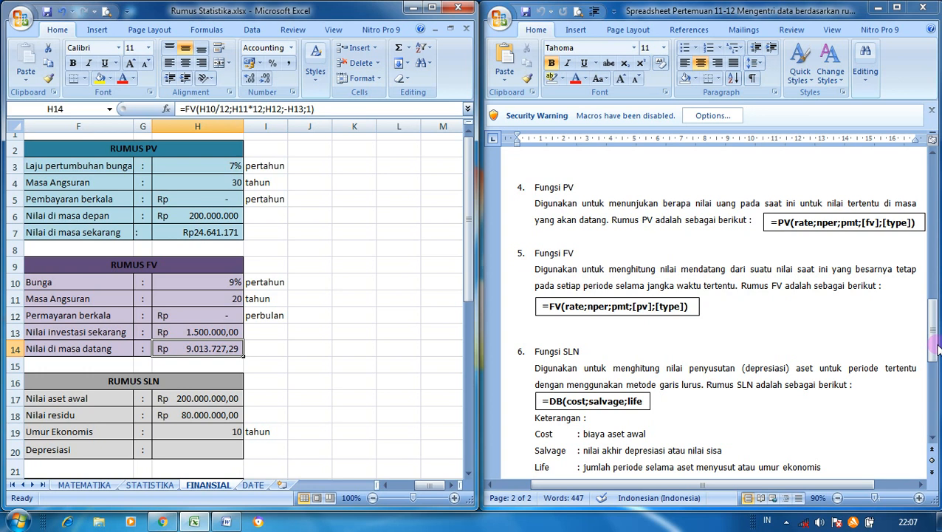
In the Fungsi SLN section of the Word notes, replace the function name DB with SLN in the formula box.
drag(934, 344, 935, 379)
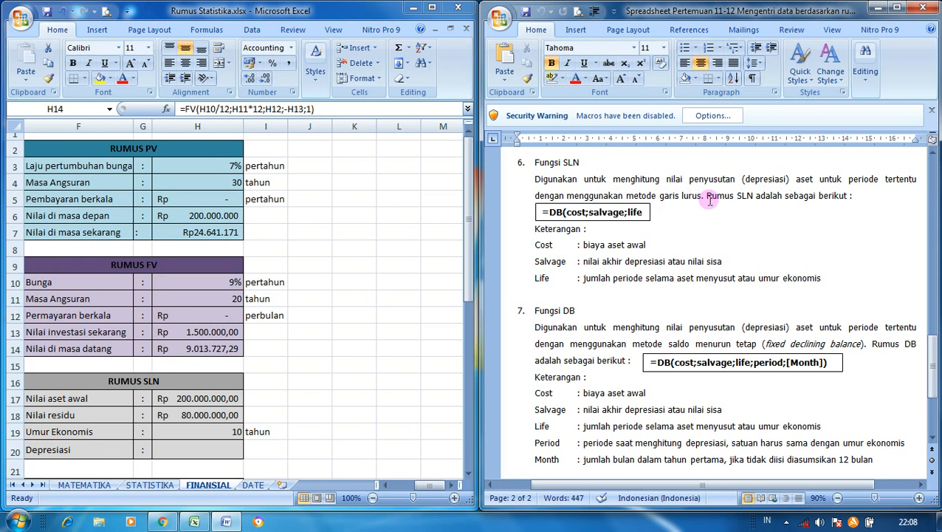
click(564, 213)
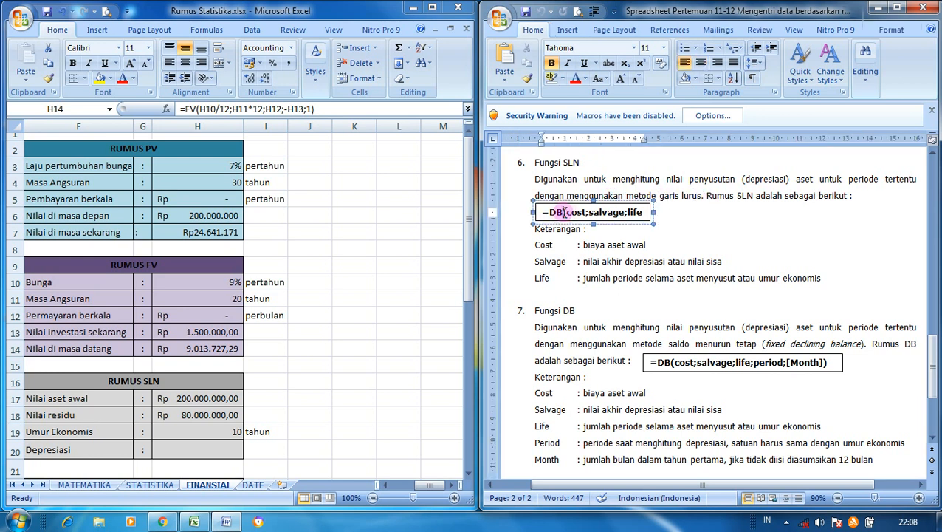
key(BackSpace)
key(BackSpace)
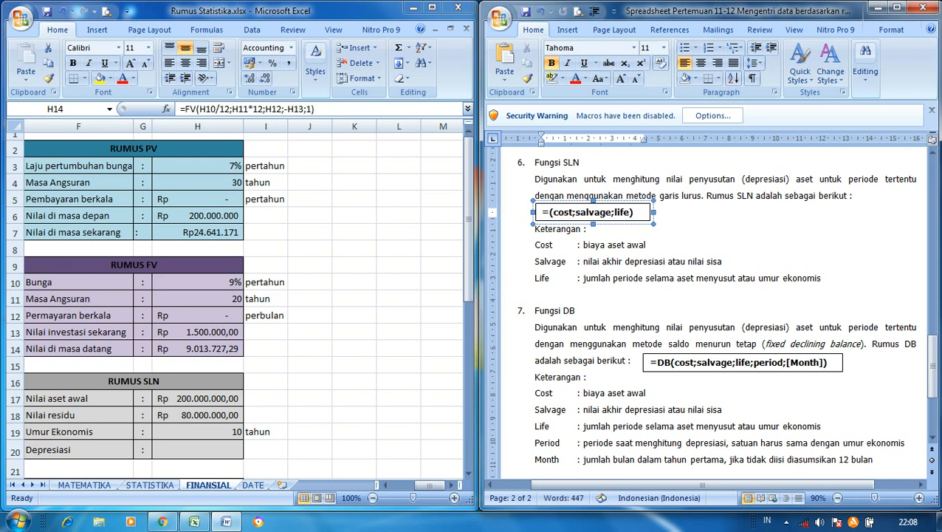
text(SLN)
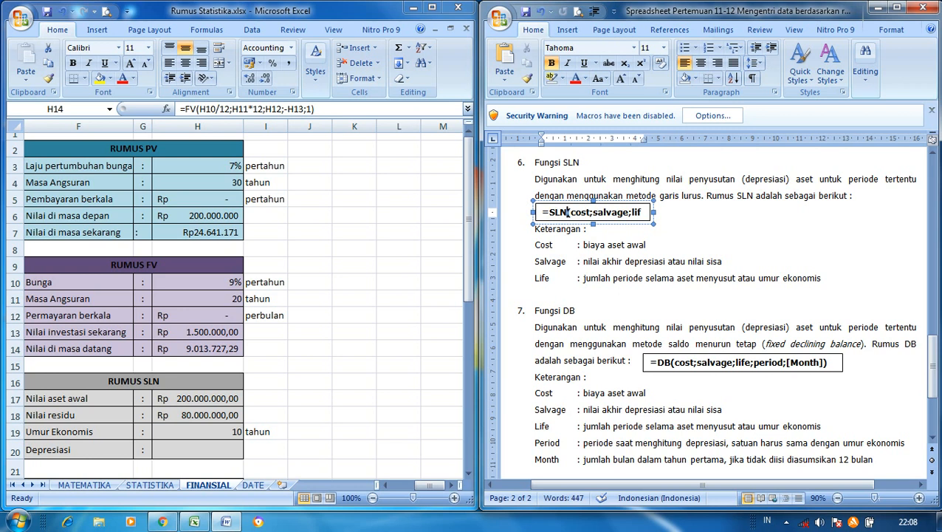
click(686, 223)
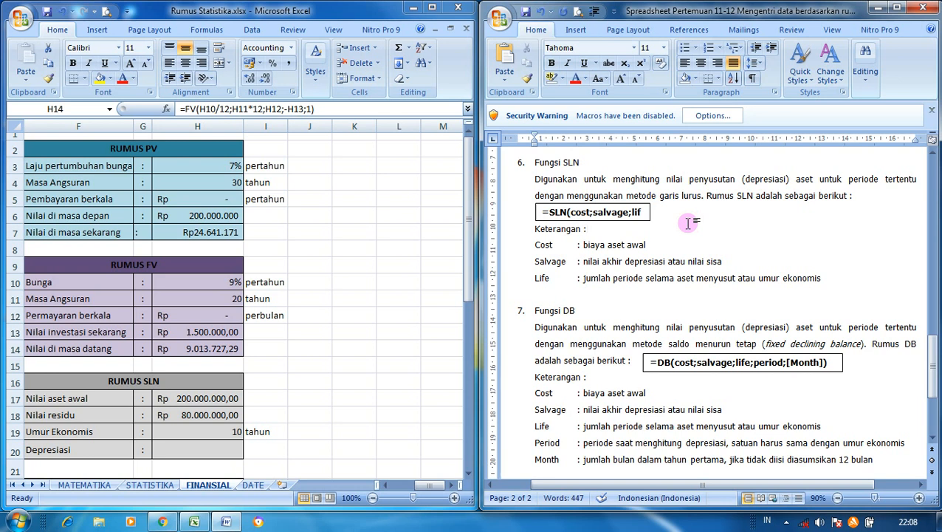
Widen the SLN formula box slightly so the whole formula =SLN(cost;salvage;life) fits inside it.
click(639, 212)
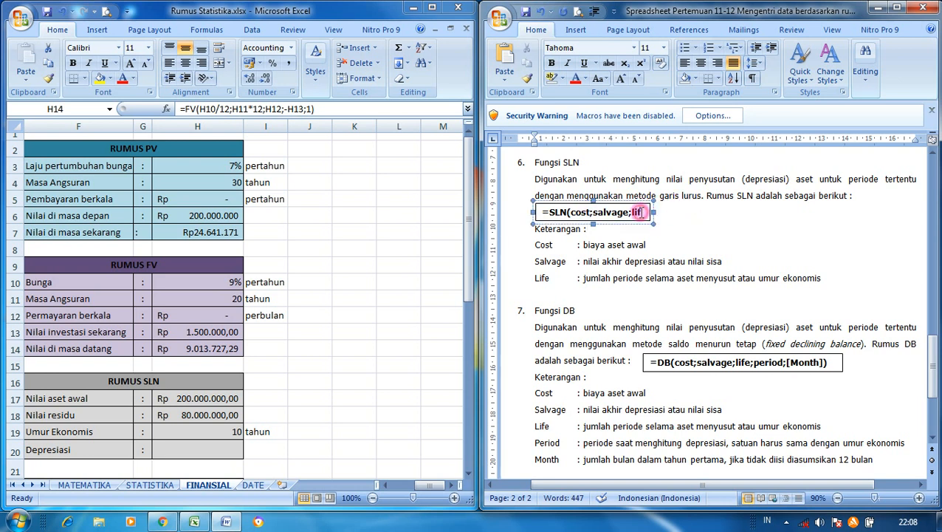
drag(654, 213, 663, 213)
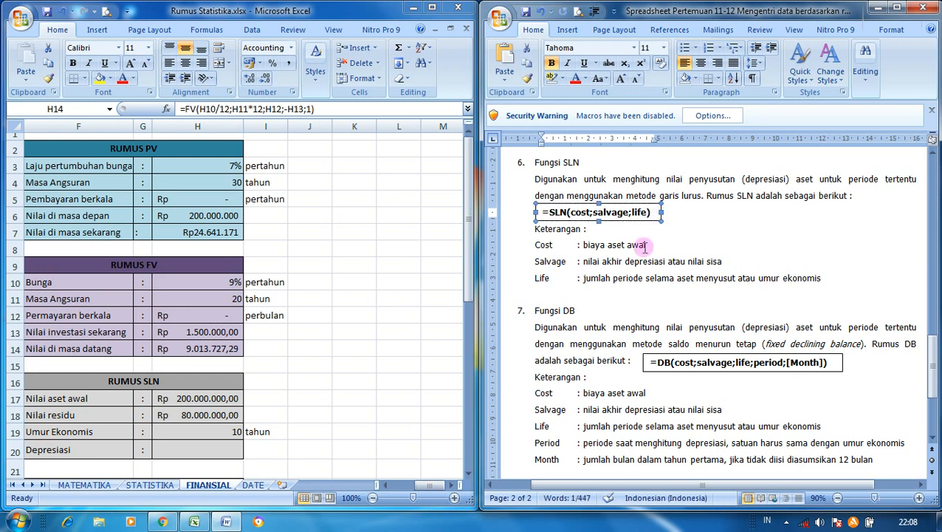
click(666, 245)
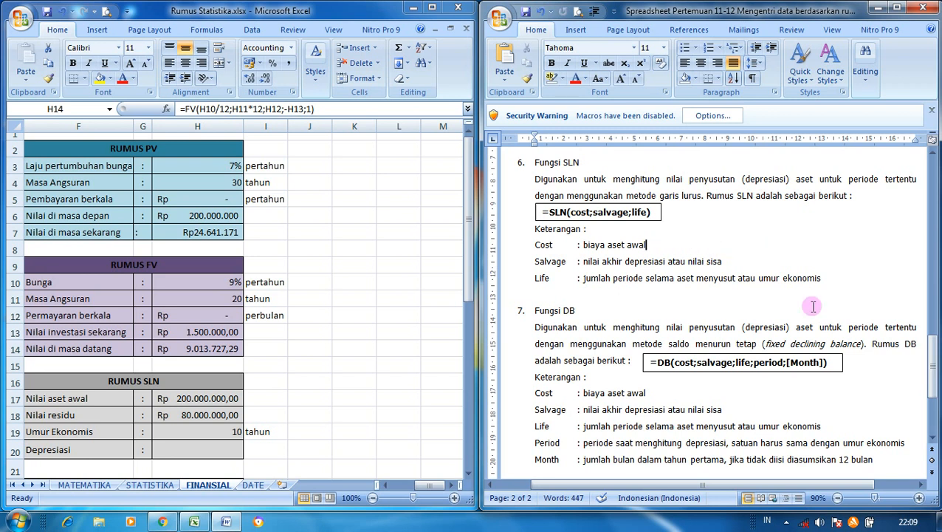
click(823, 278)
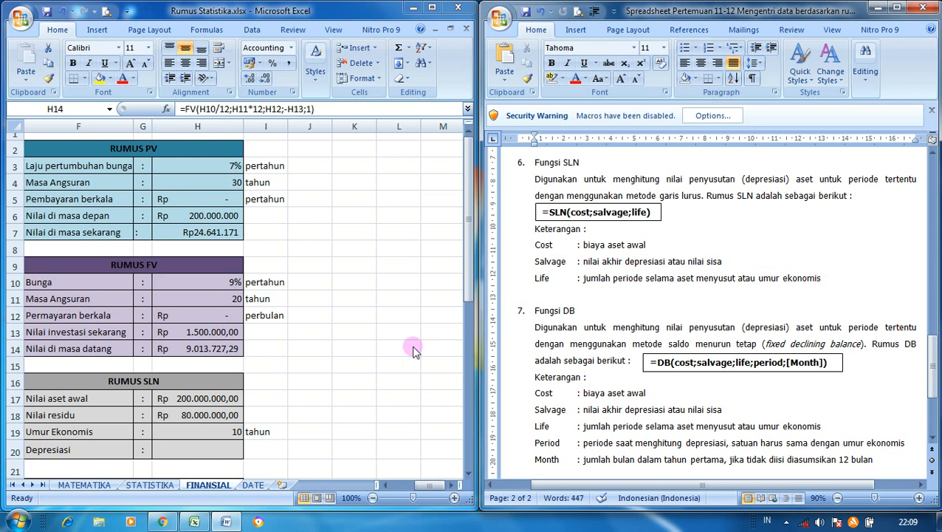
Write the straight-line depreciation formula =SLN(H17;H18;H19) in H20 of the RUMUS SLN table.
click(172, 450)
click(172, 448)
text(=S)
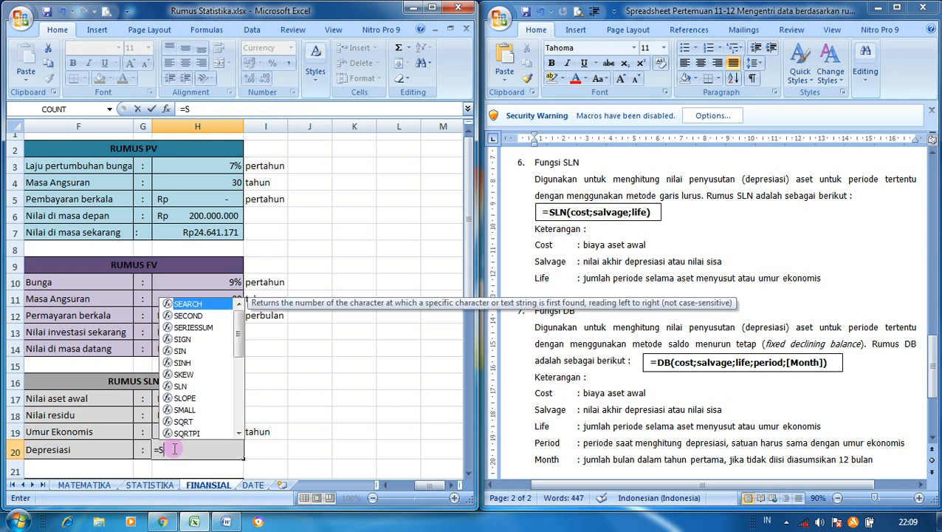
text(LN)
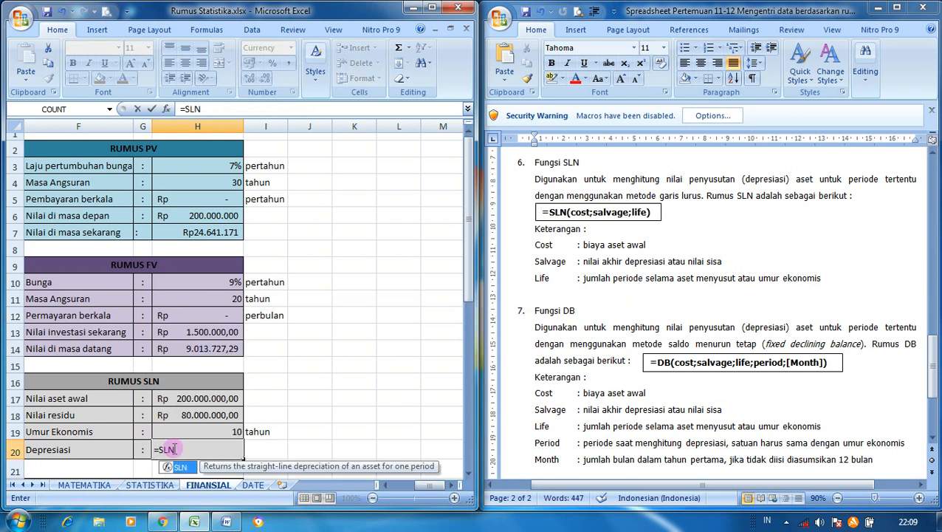
text(()
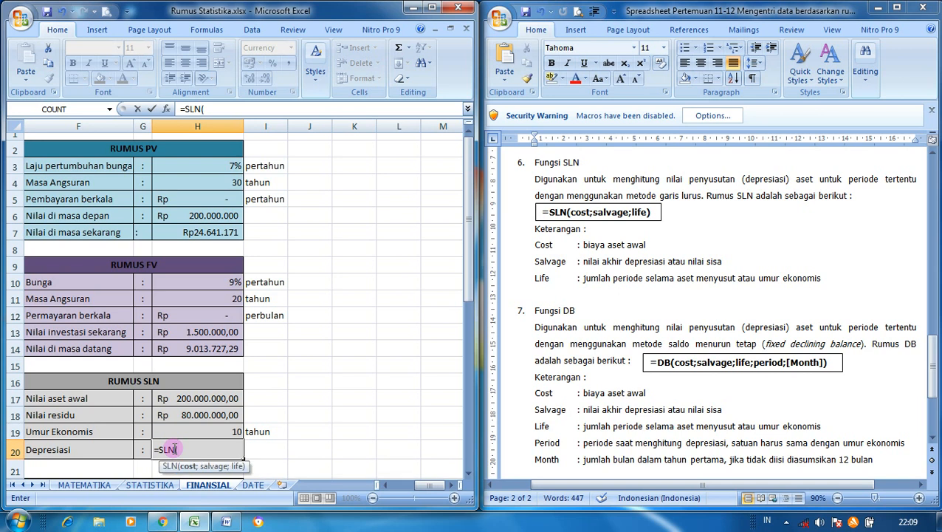
click(197, 398)
text(;)
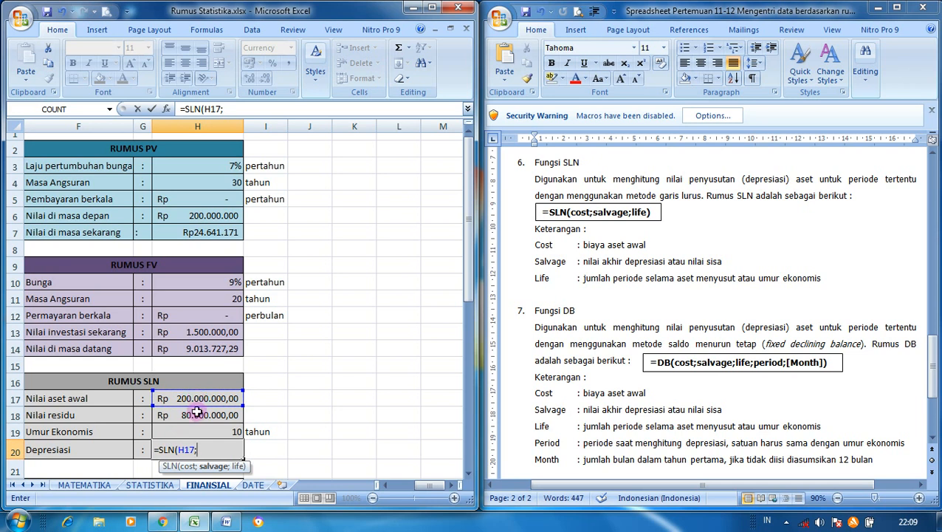
click(198, 413)
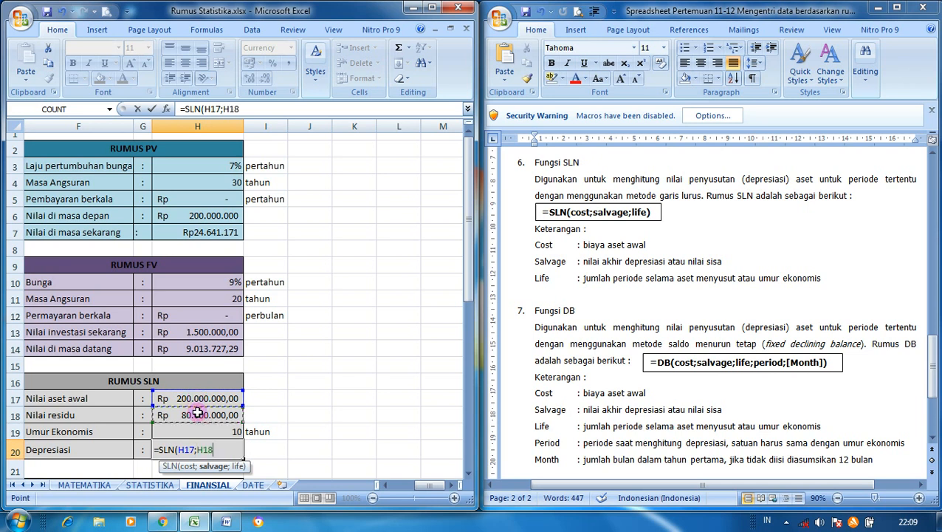
text(;)
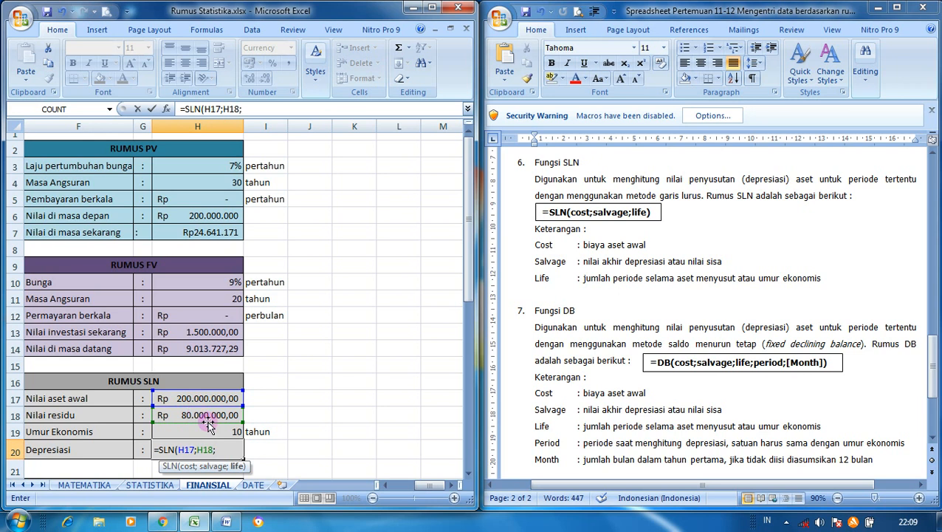
click(223, 430)
text())
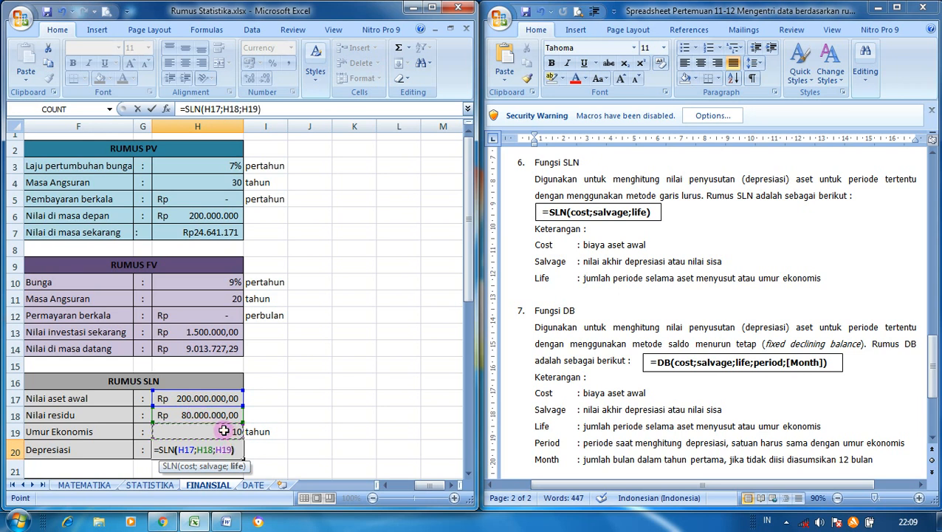
key(Return)
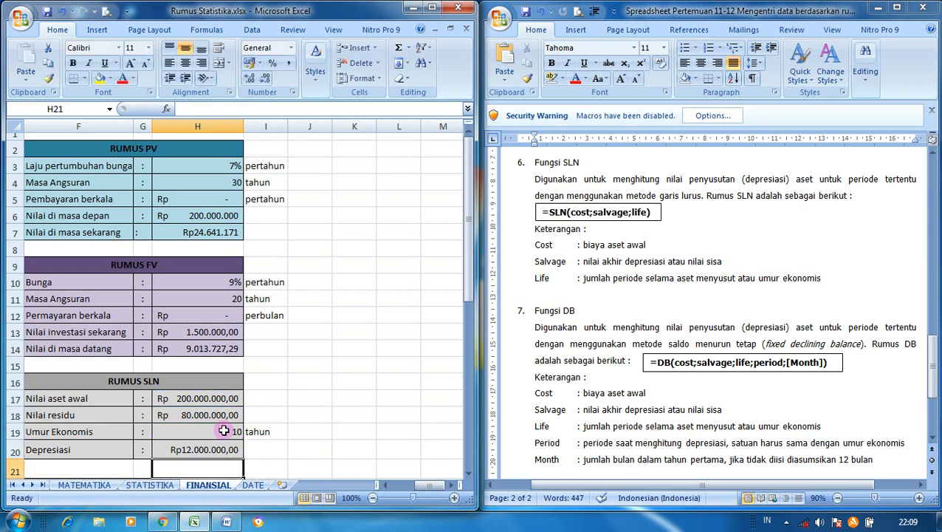
key(Up)
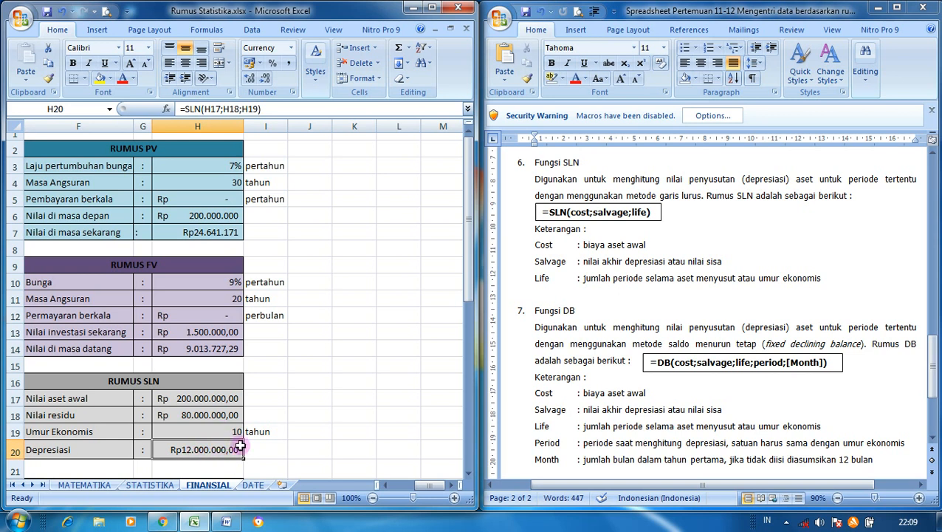
Add the unit label pertahun in I20, beside the SLN depreciation value.
click(280, 446)
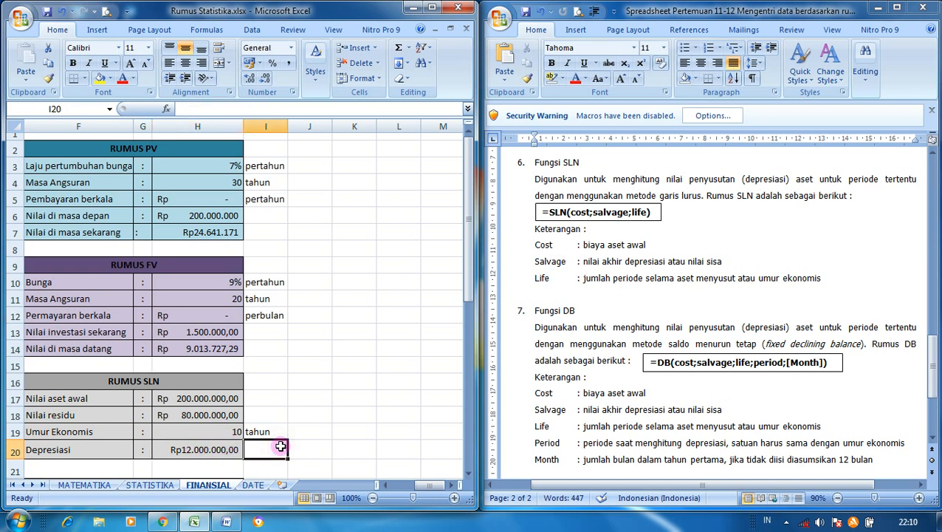
text(perta)
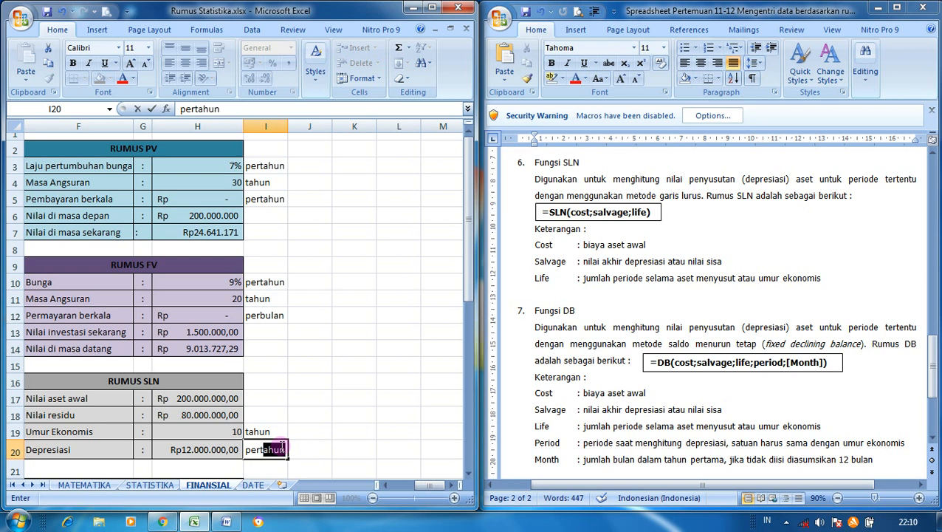
text(hunj)
key(BackSpace)
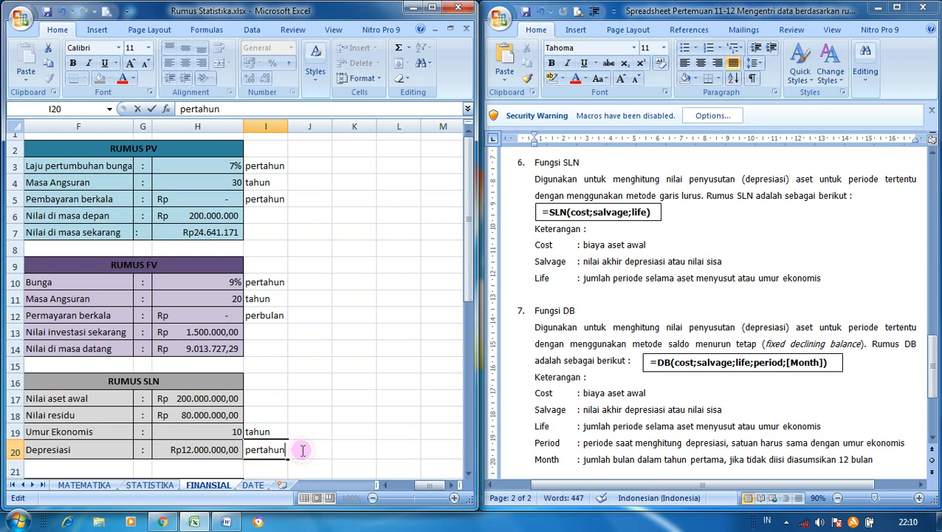
key(Return)
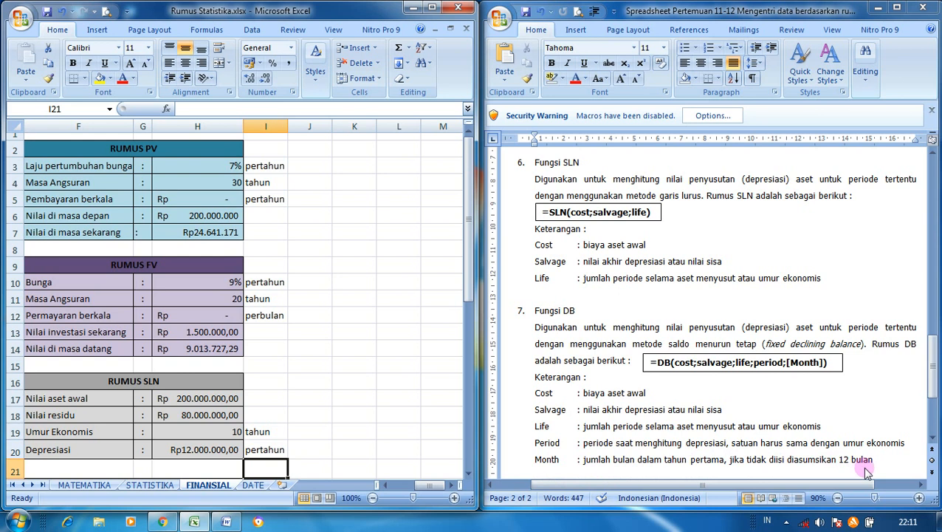
Make row 28 of the RUMUS DB table slightly taller and add the missing bottom border to F28:H28.
key(Down)
key(Down)
key(Down)
key(Down)
key(Down)
key(Down)
key(Down)
key(Down)
key(Down)
key(Down)
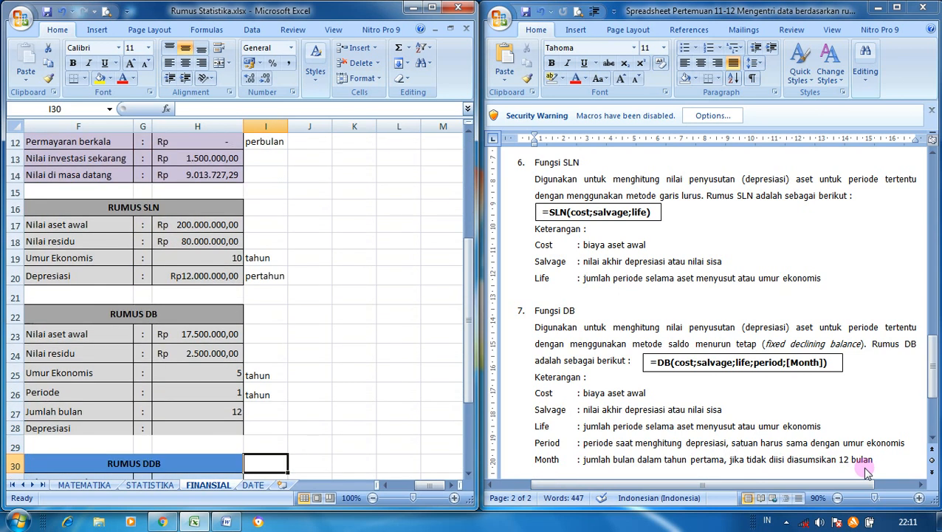
key(Down)
key(Down)
key(Down)
key(Down)
key(Down)
key(Down)
key(Down)
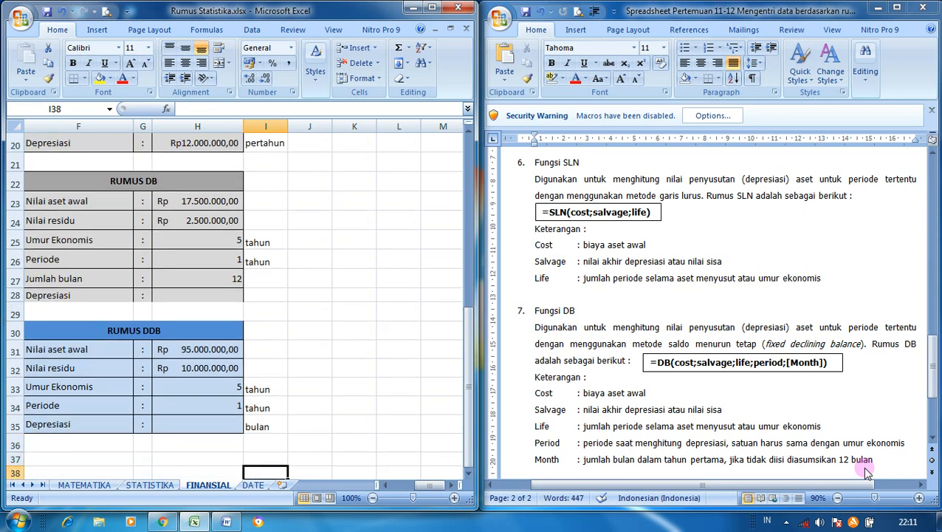
key(Down)
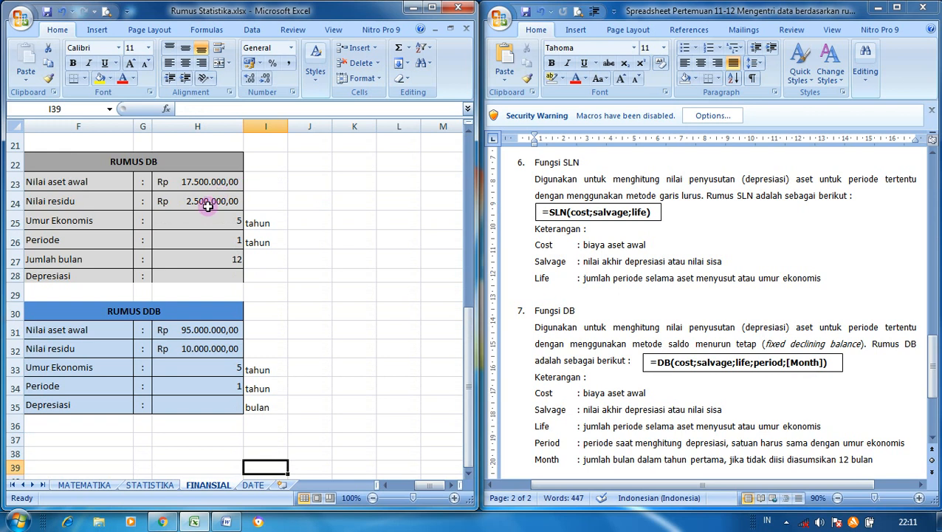
click(194, 274)
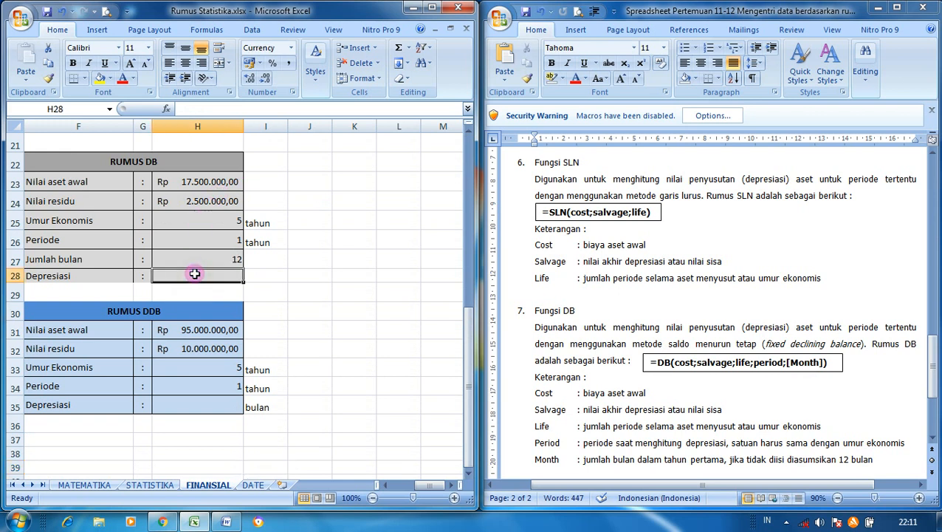
drag(20, 281, 21, 287)
drag(97, 276, 188, 273)
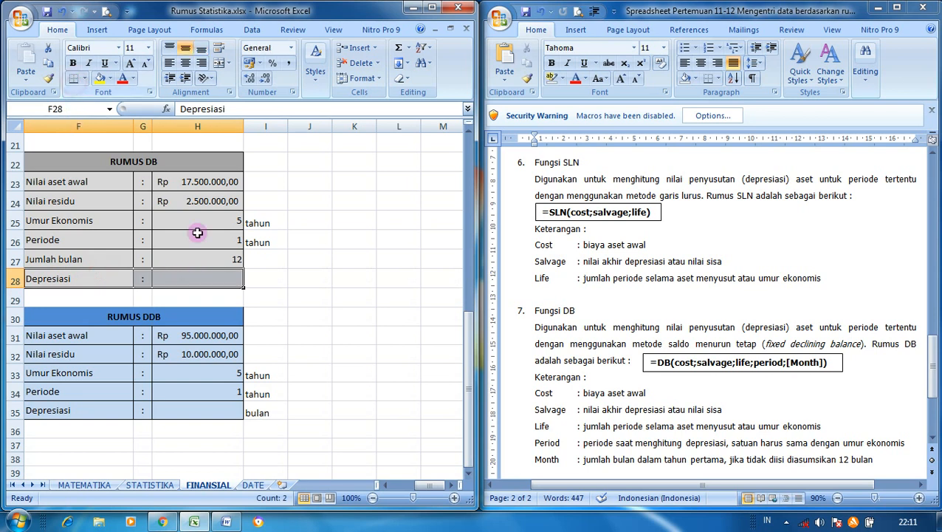
click(259, 254)
Write the declining balance formula =DB(H23;H24;H25;H26;H27) in H28 of the RUMUS DB table and middle-align the cell vertically.
click(232, 279)
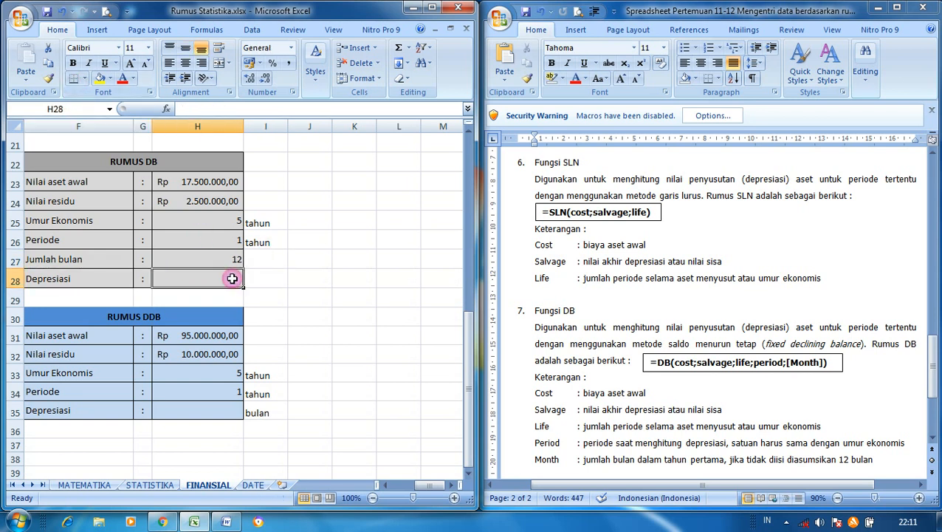
text(=)
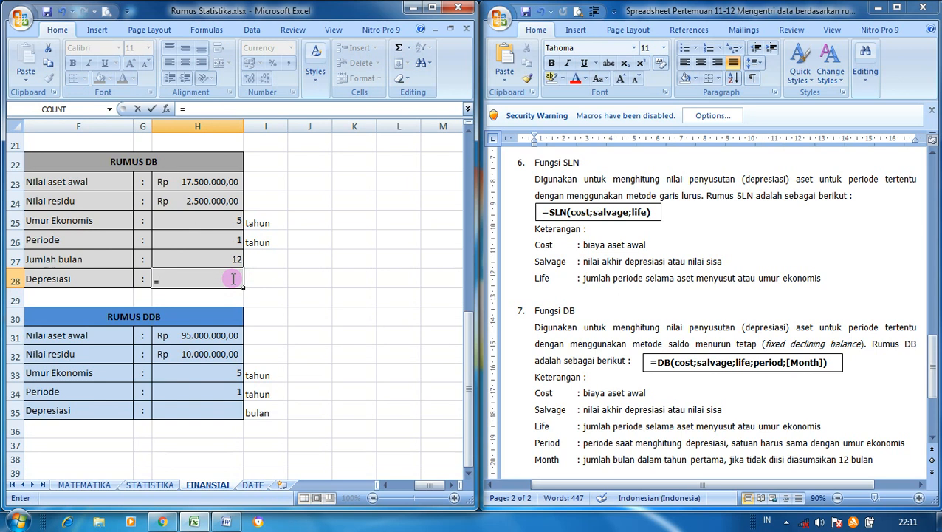
text(DB()
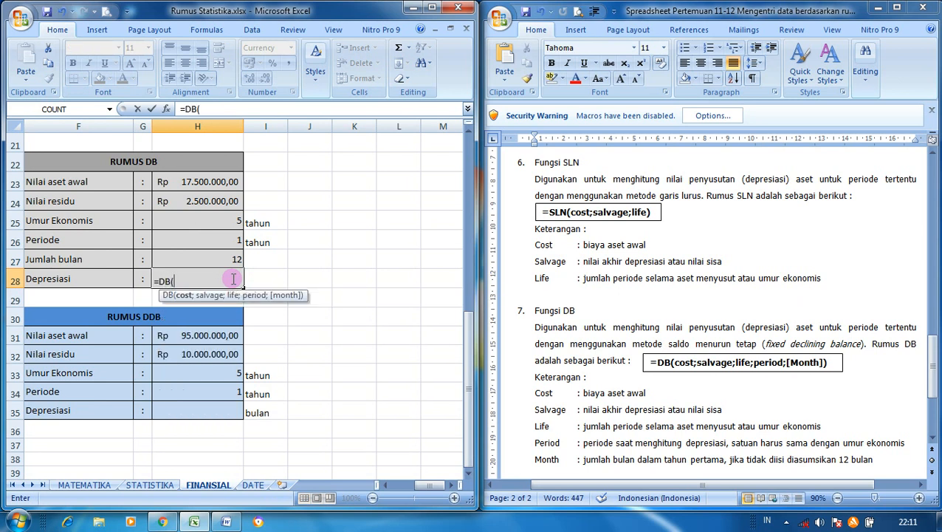
click(202, 179)
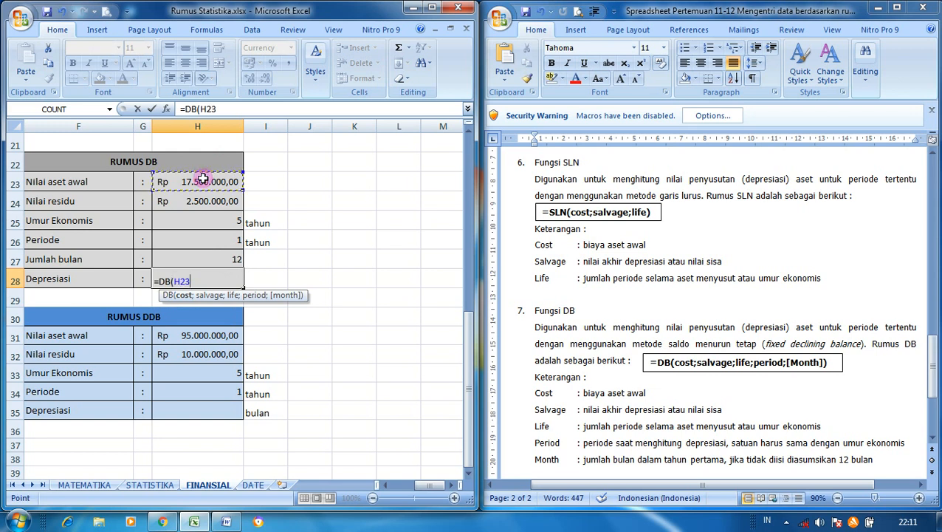
text(;)
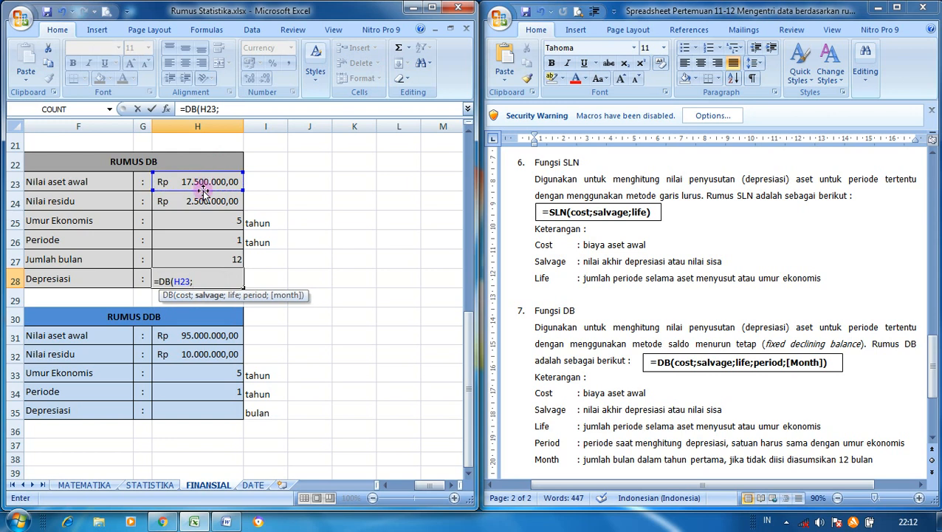
click(203, 203)
text(;)
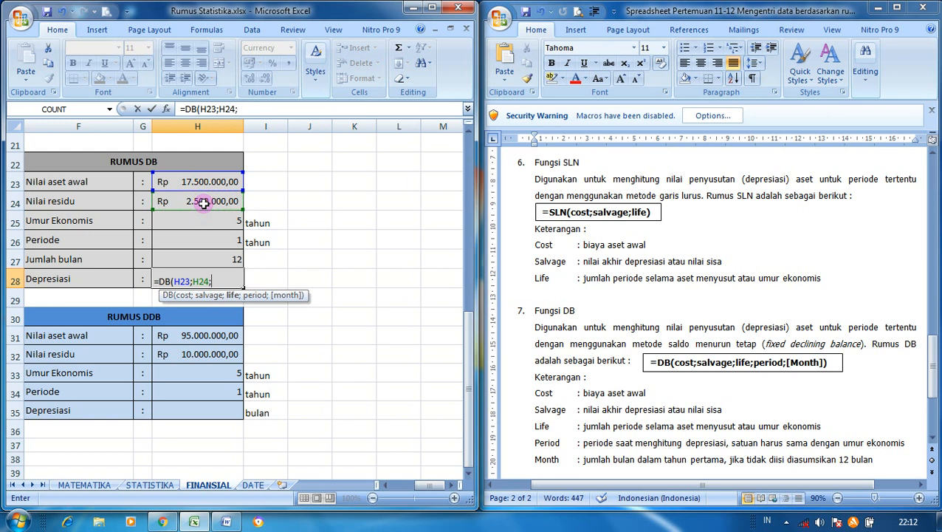
click(209, 218)
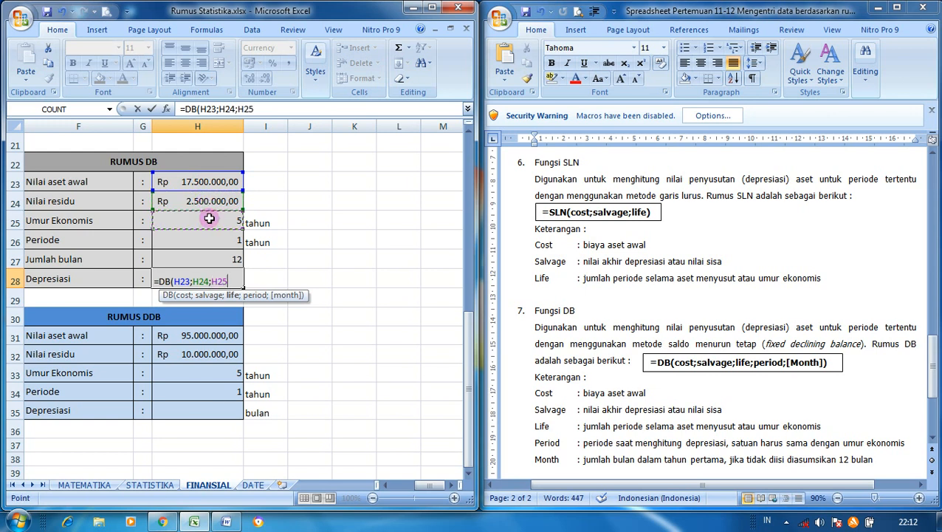
text(;)
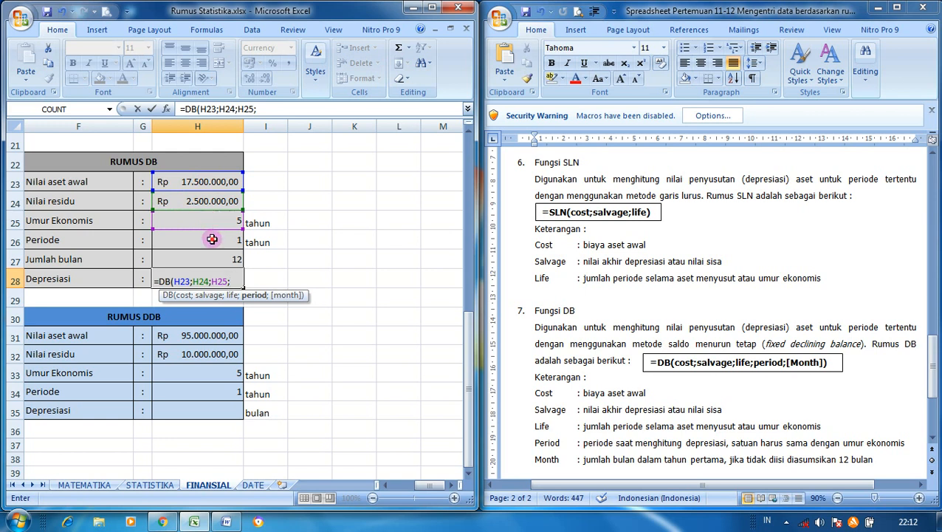
click(212, 239)
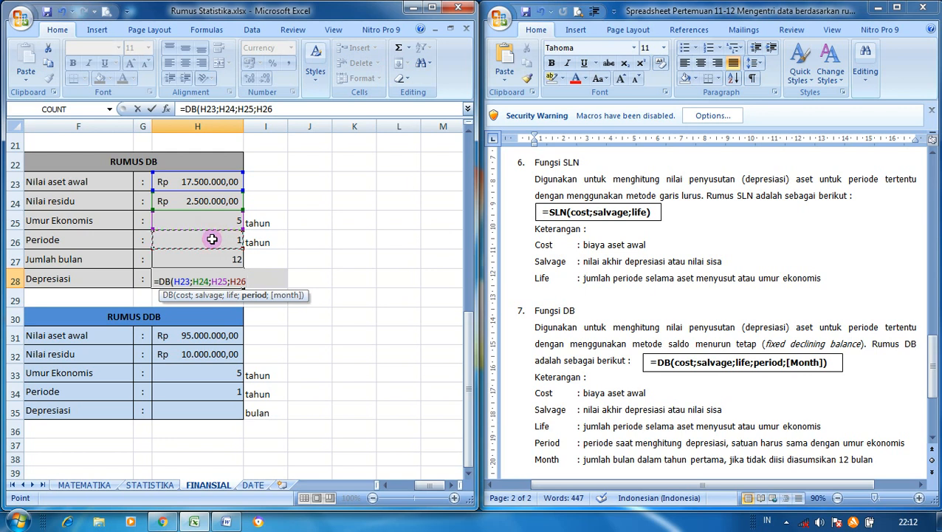
text(;)
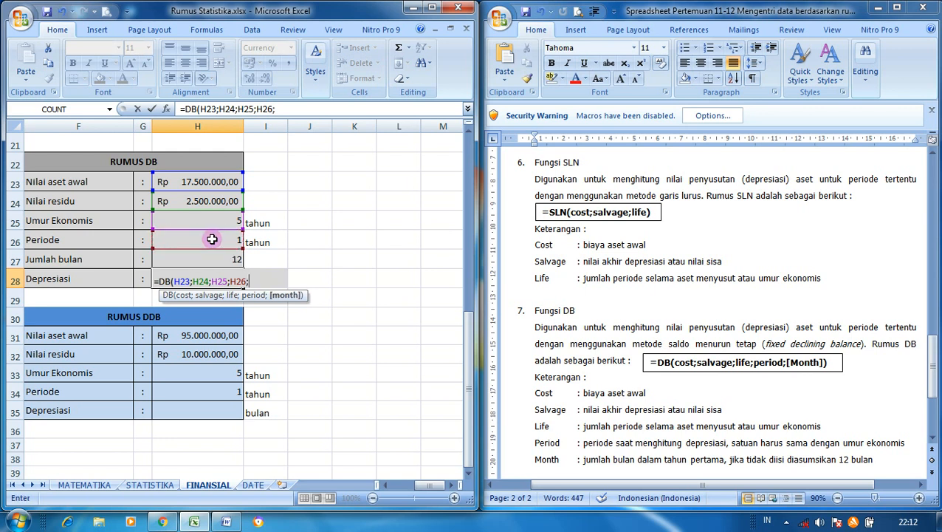
click(216, 261)
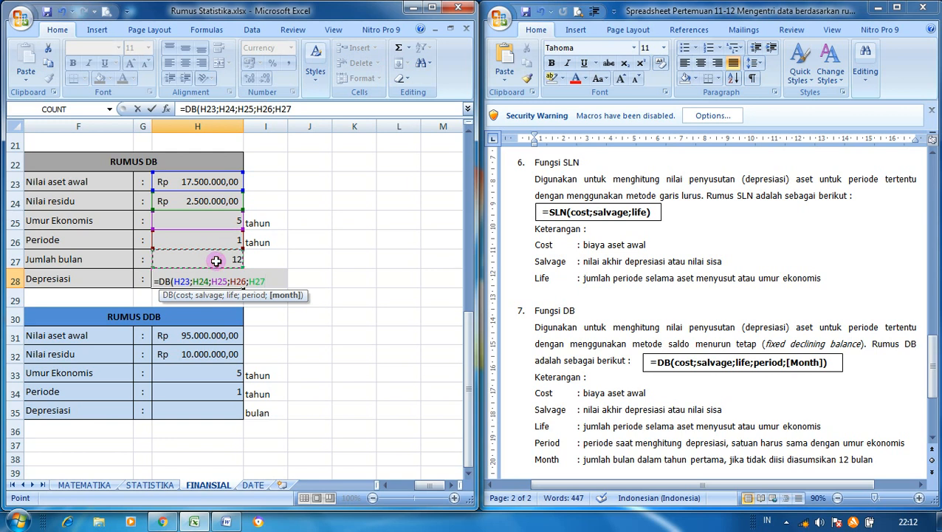
text())
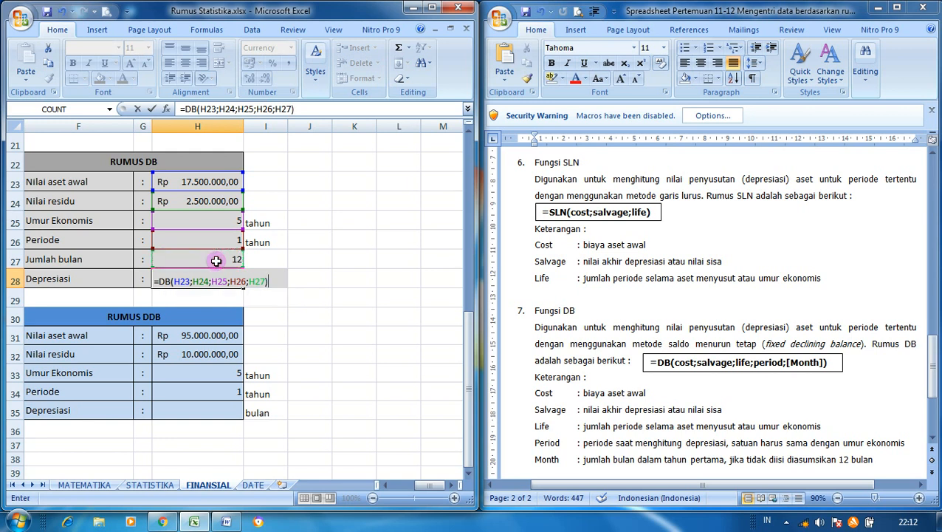
key(Return)
key(Up)
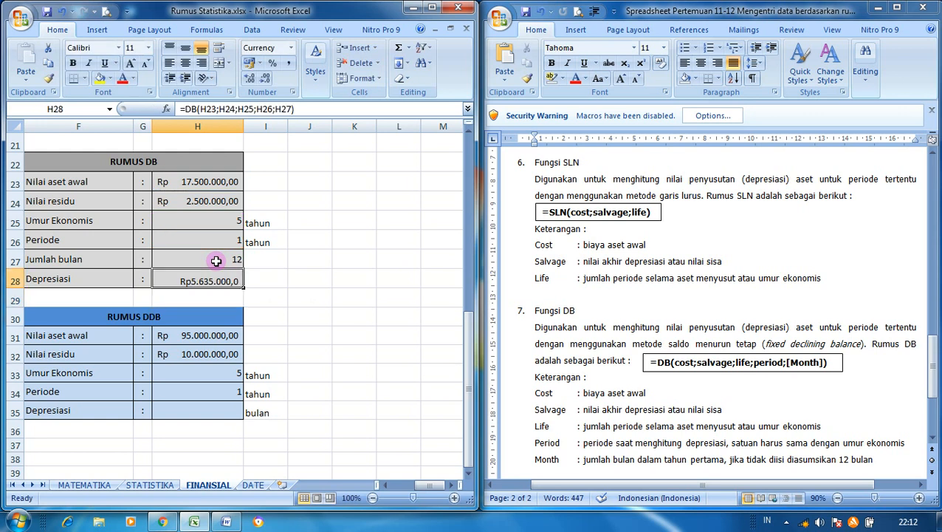
click(185, 48)
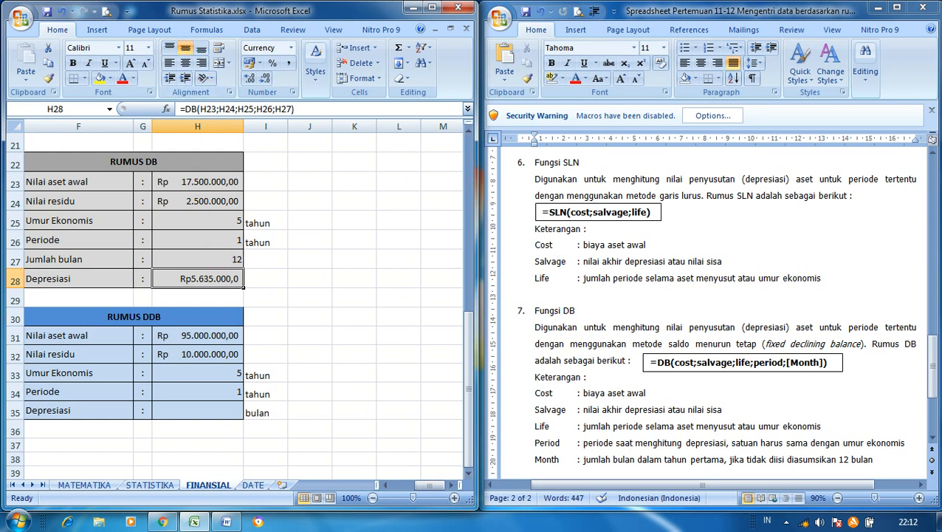
Write the double declining balance formula =DDB(H31;H32;H33;H34) in H35 of the RUMUS DDB table.
drag(928, 350, 936, 391)
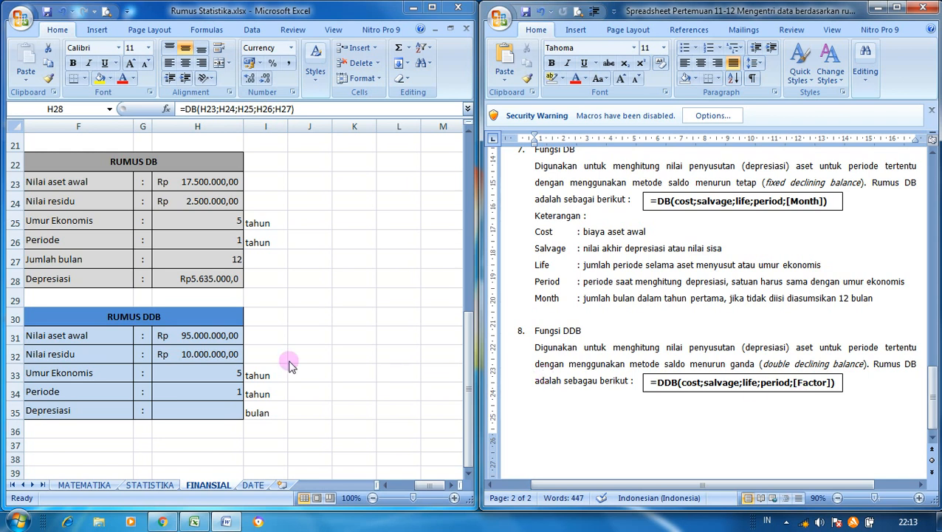
click(192, 410)
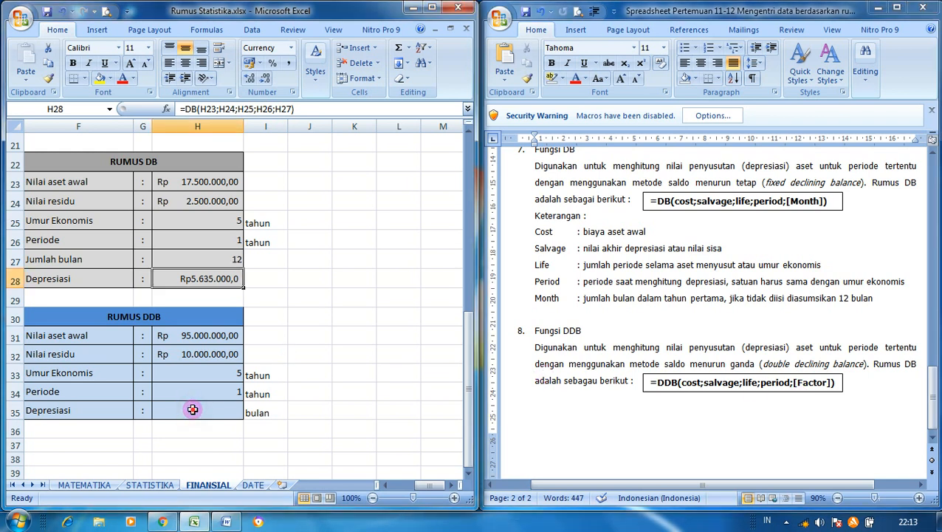
click(192, 410)
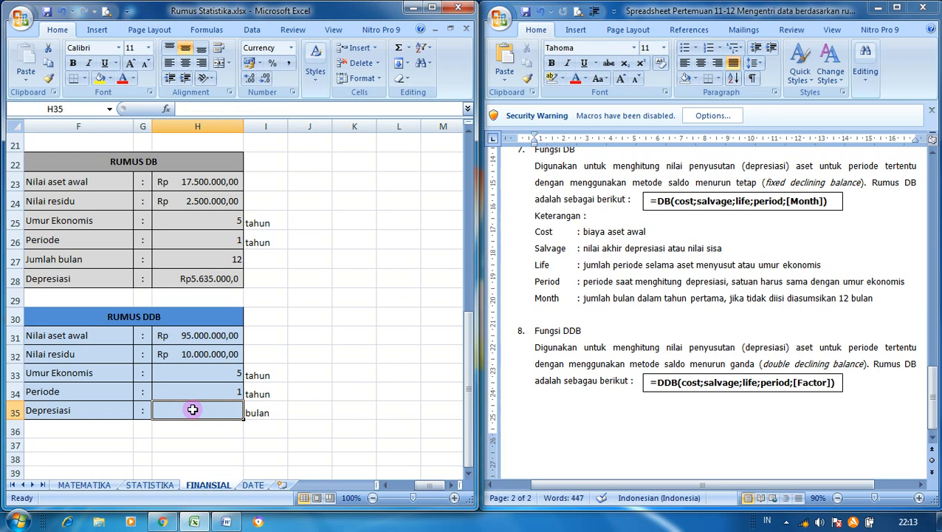
text(=)
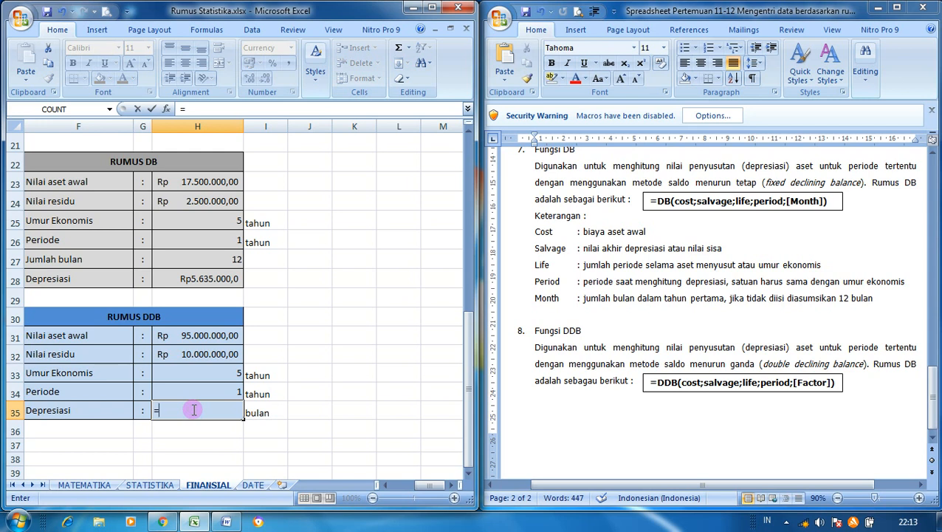
text(DDB()
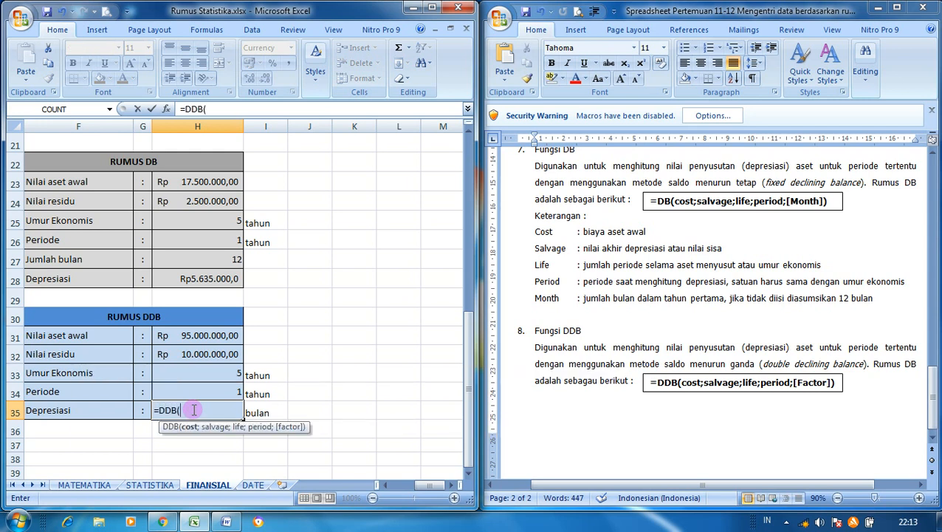
click(189, 334)
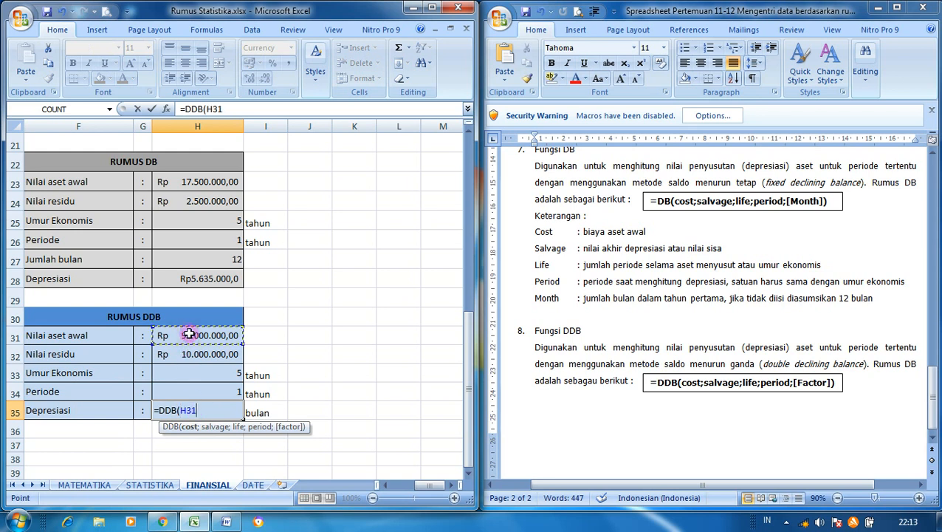
text(;)
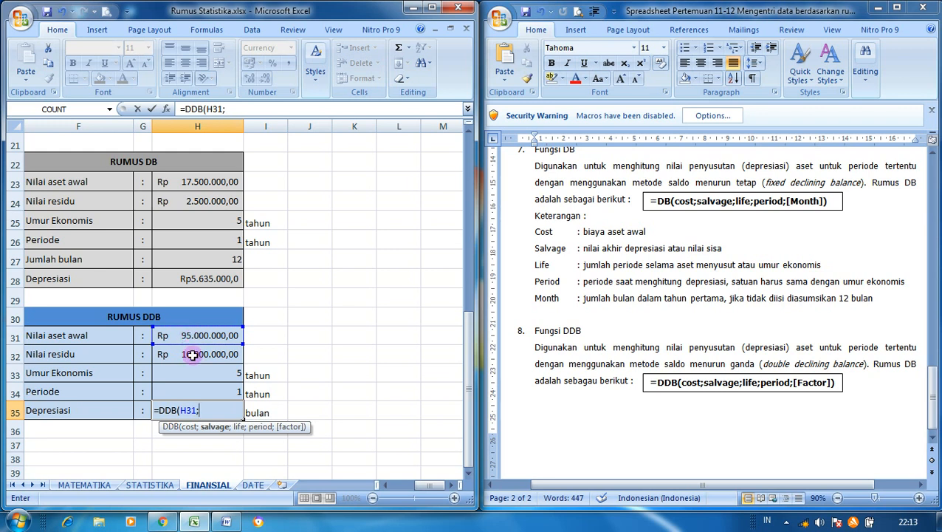
click(192, 355)
text(;)
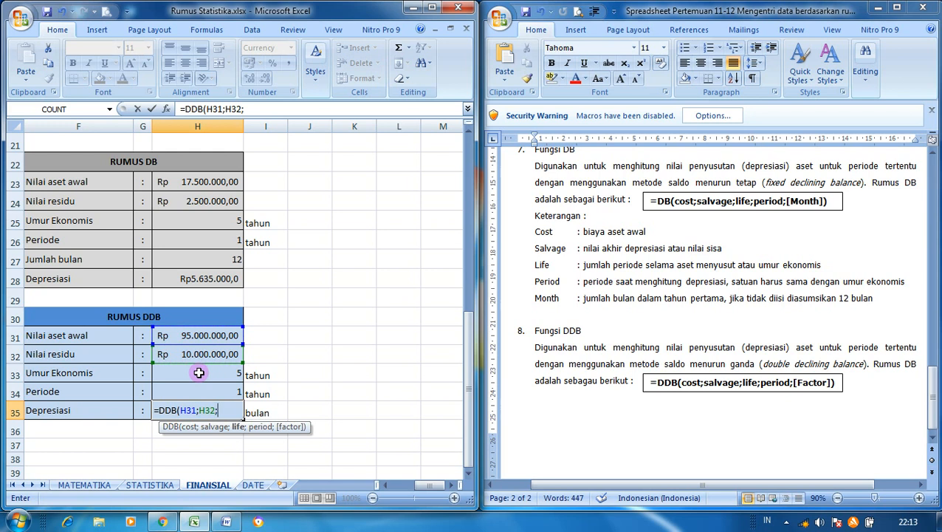
click(198, 373)
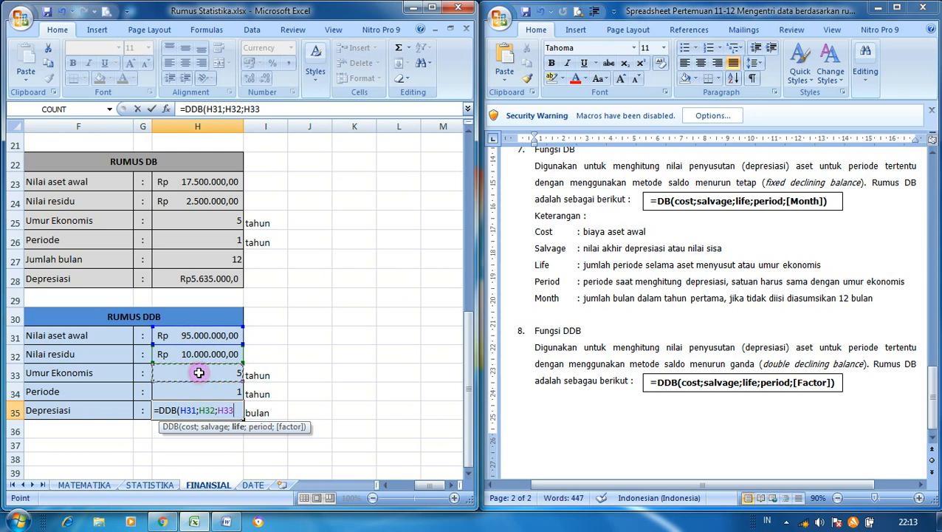
text(;)
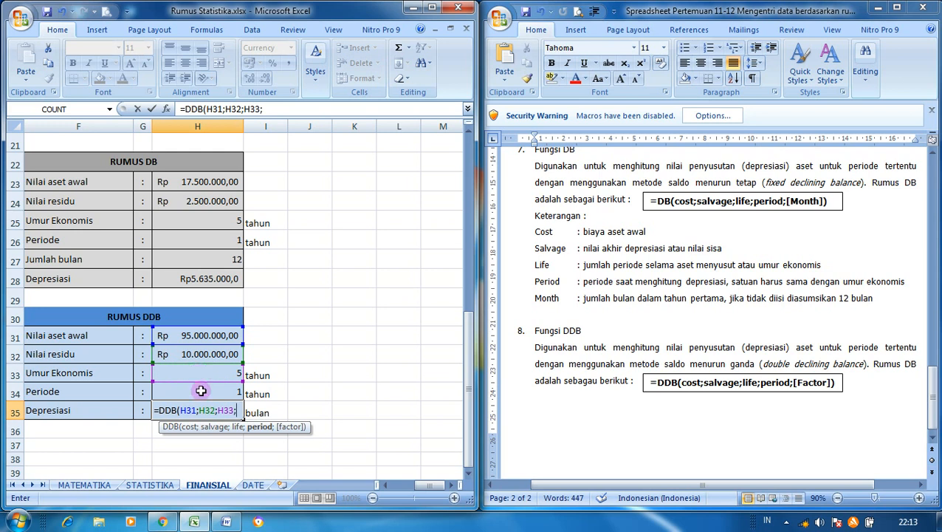
click(200, 391)
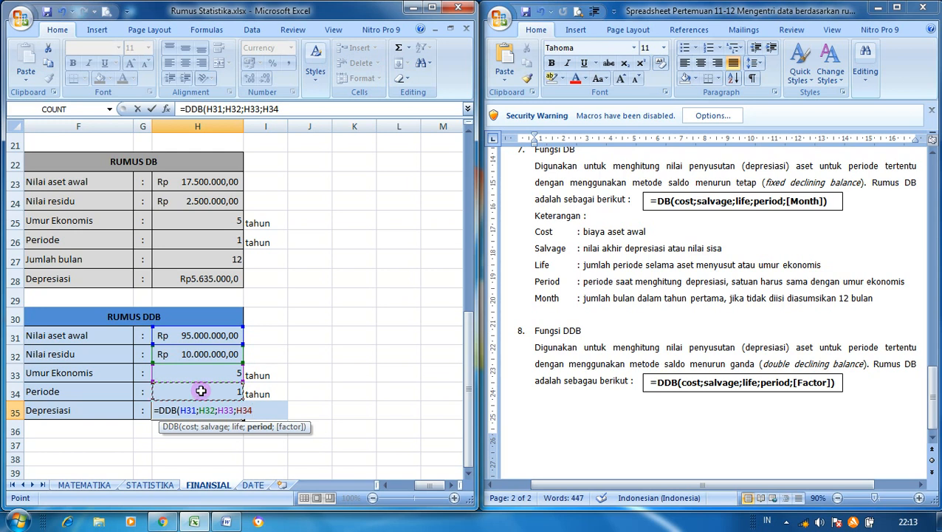
text())
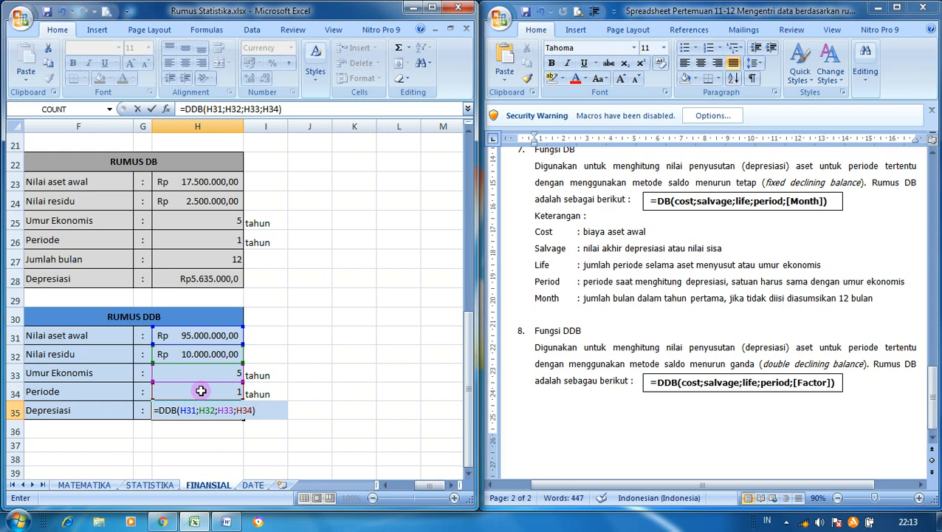
key(Return)
key(Up)
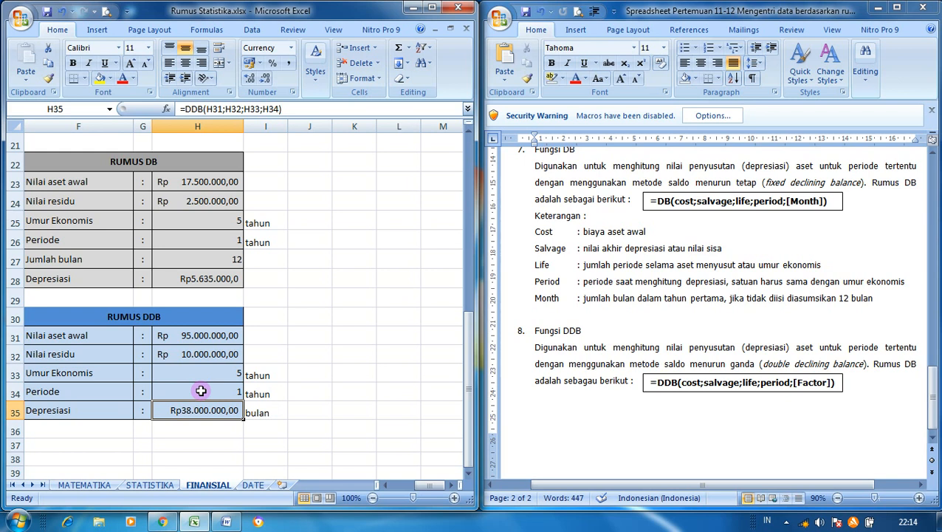
Label the depreciation values of the RUMUS DDB and RUMUS DB tables with the unit pertahun in I35 and I28.
click(279, 412)
text(pertahun)
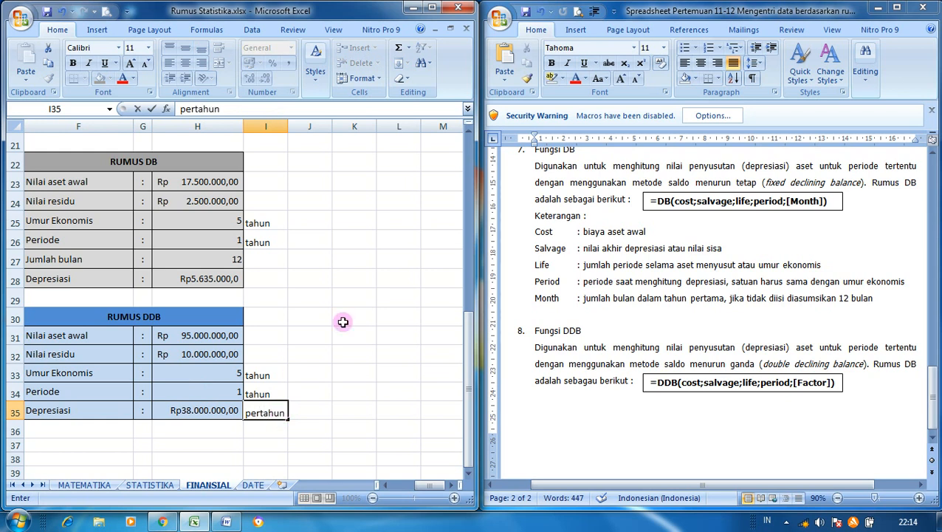
click(271, 279)
text(pertahun)
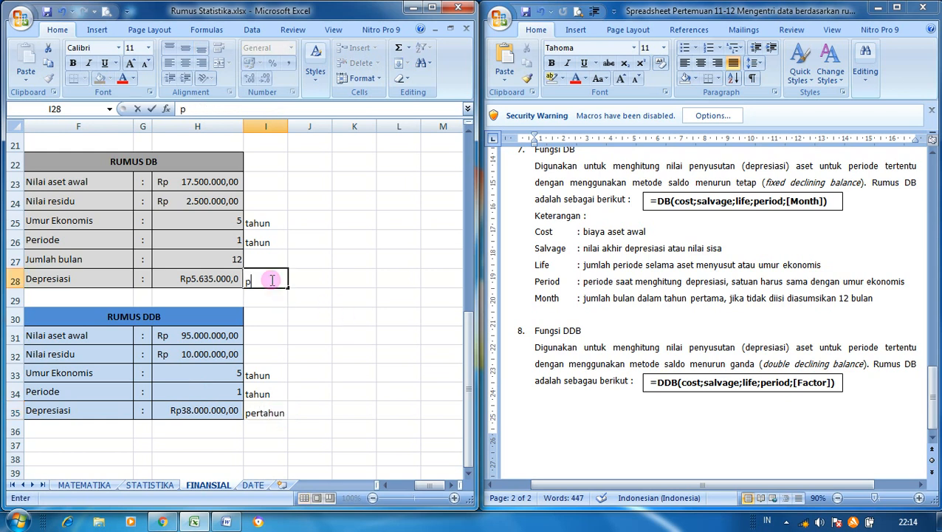
key(Return)
key(Down)
key(Down)
key(Down)
key(Down)
key(Down)
key(Down)
key(Down)
key(Down)
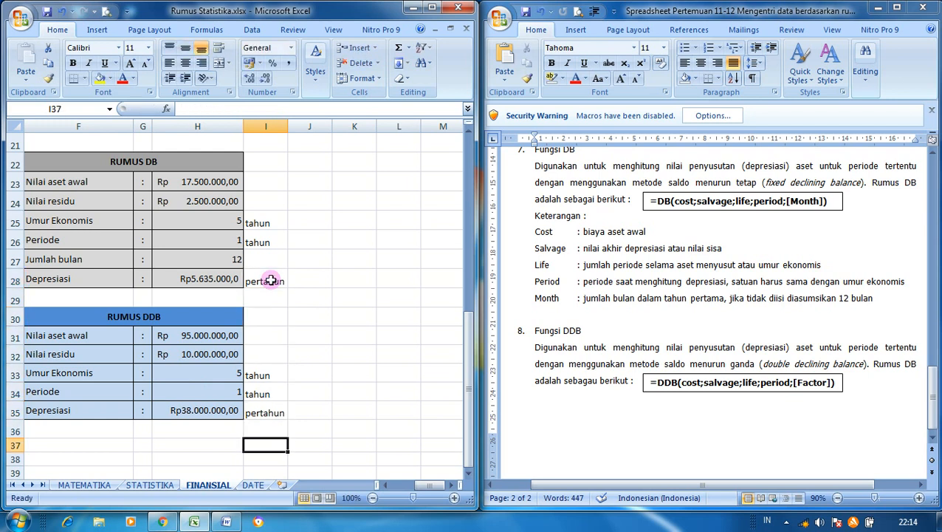
key(Left)
key(Left)
key(Left)
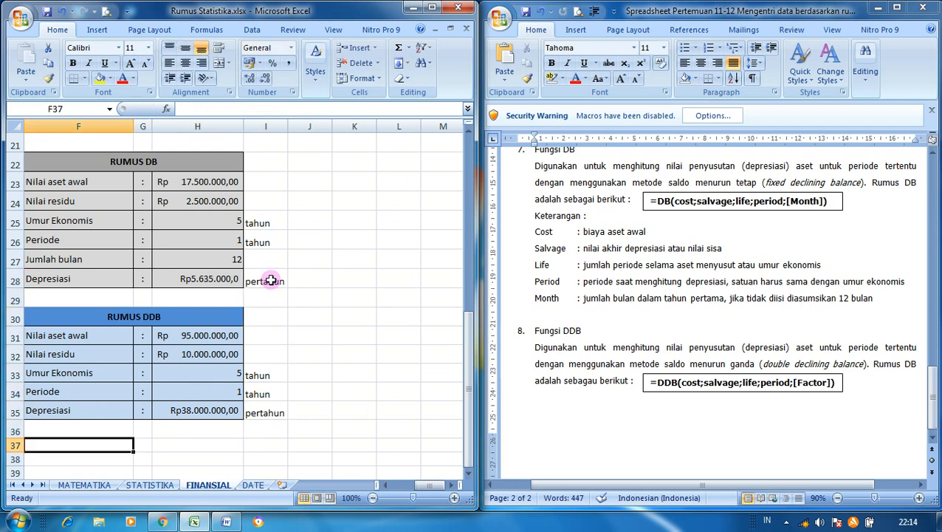